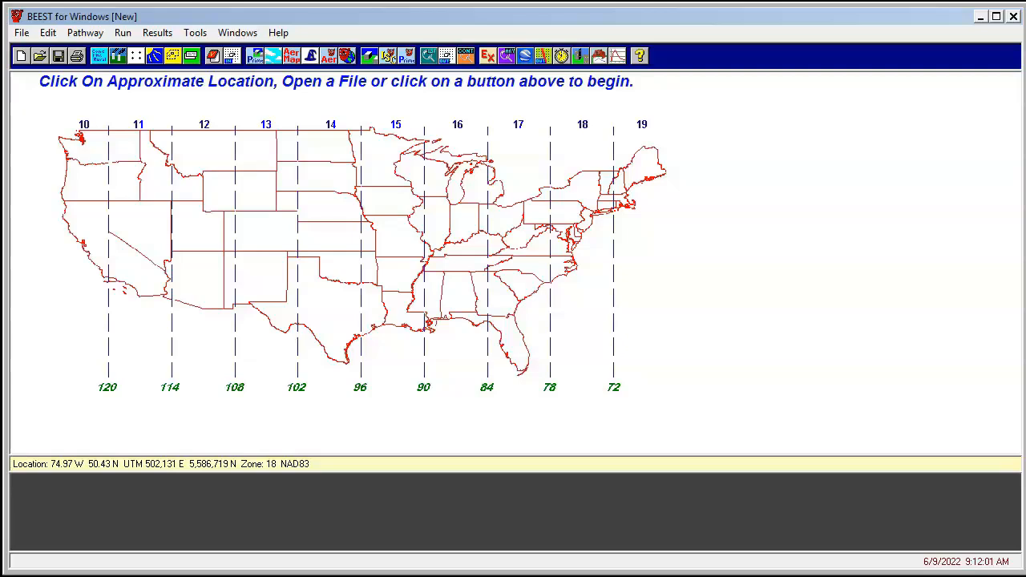
Open the recent project MyProject.BST and shift the POLY source slightly to the lower right
left_click(22, 33)
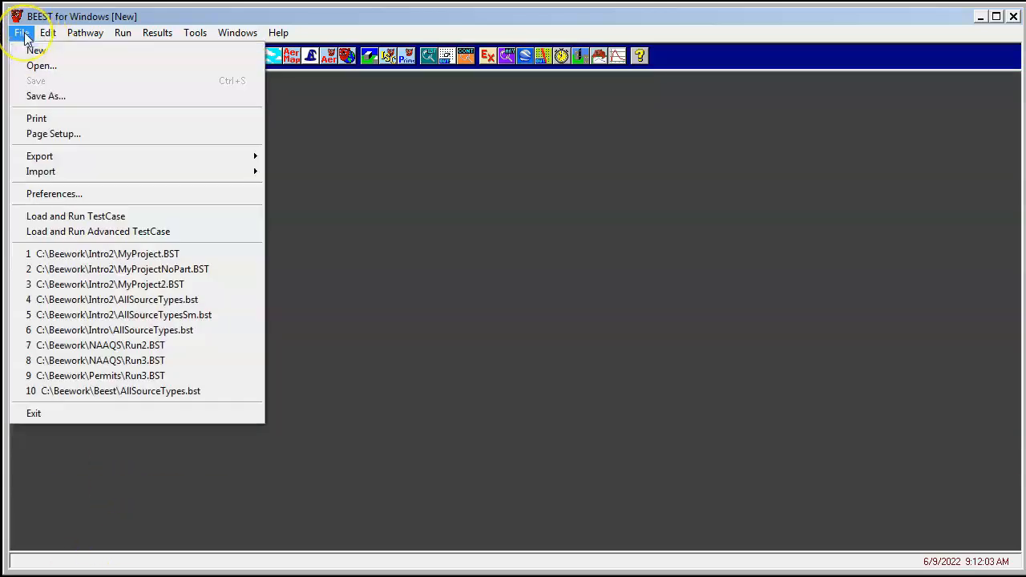
left_click(153, 261)
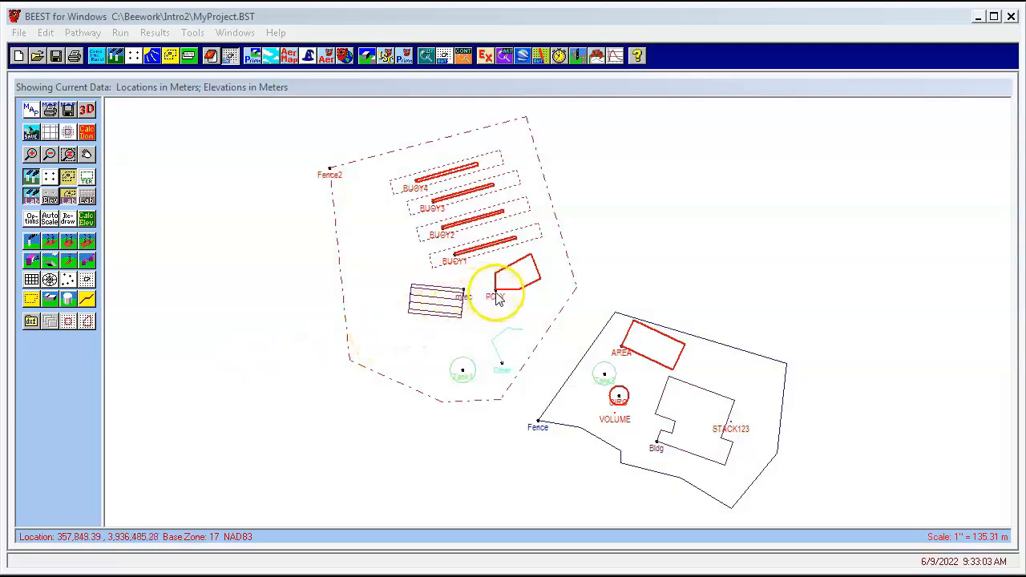
left_click_drag(496, 298, 508, 302)
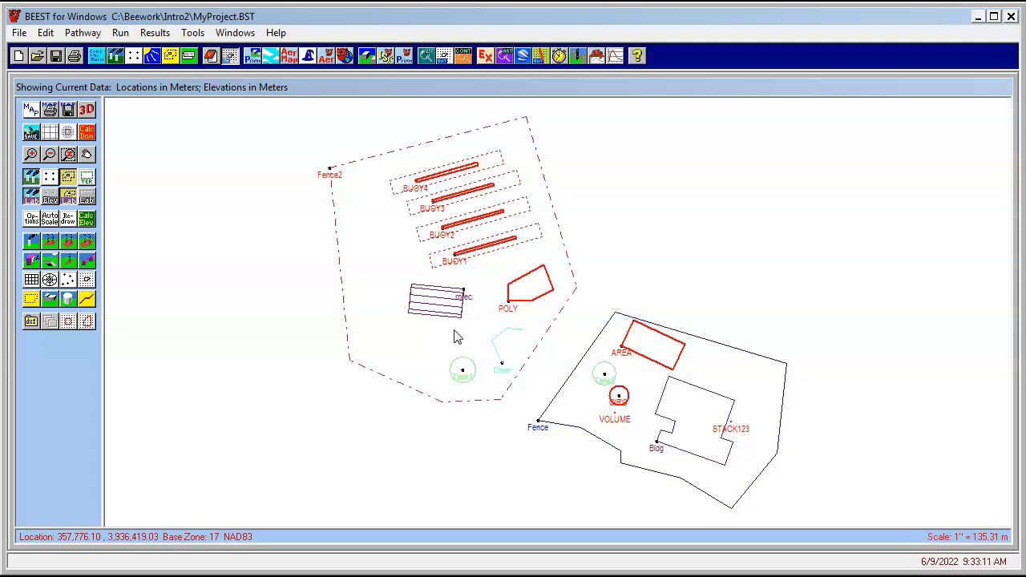
Draw a small four-cornered building outline west of the circular source inside the fence
left_click(49, 301)
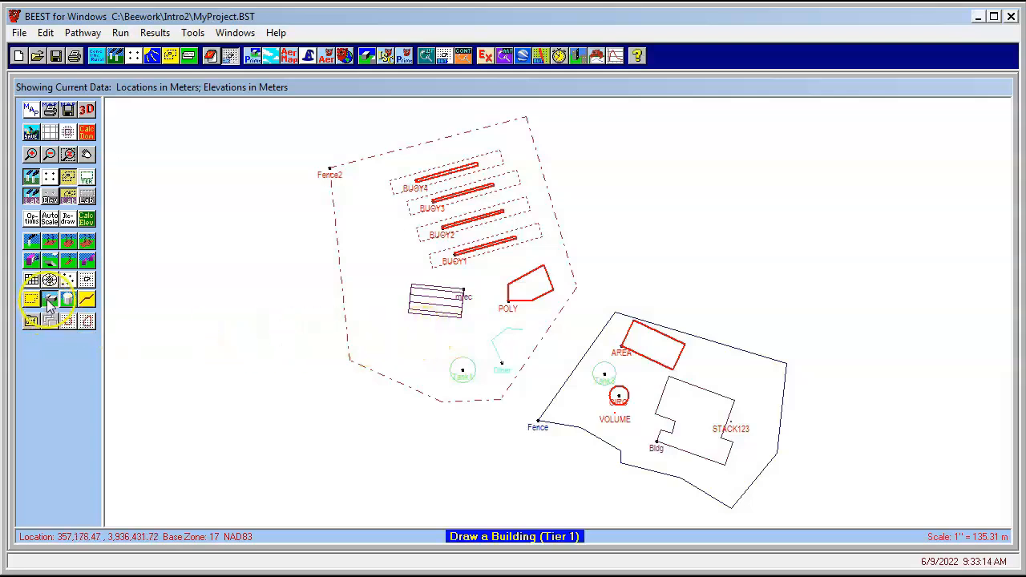
left_click(387, 331)
left_click(420, 329)
left_click(423, 347)
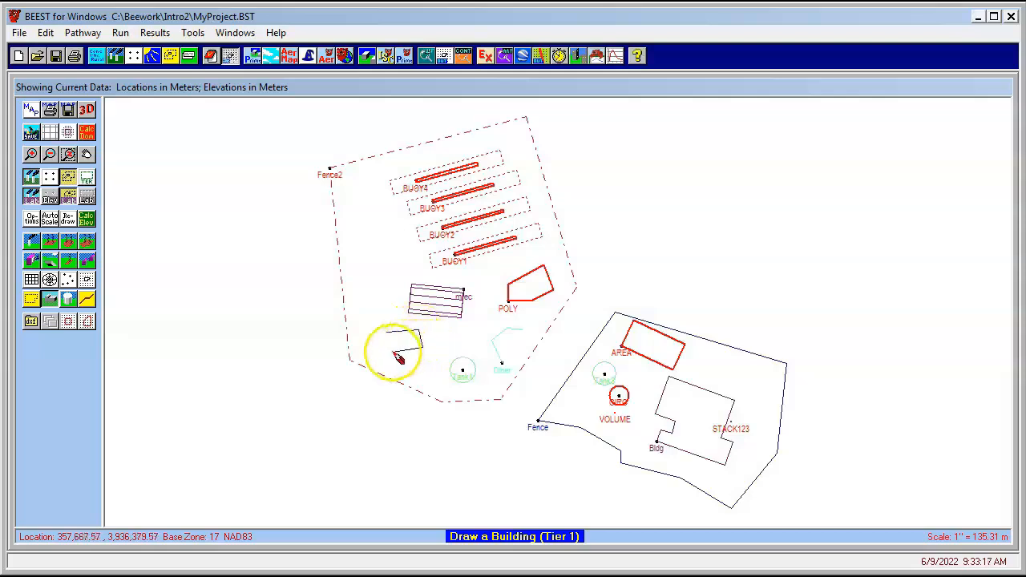
left_click(49, 301)
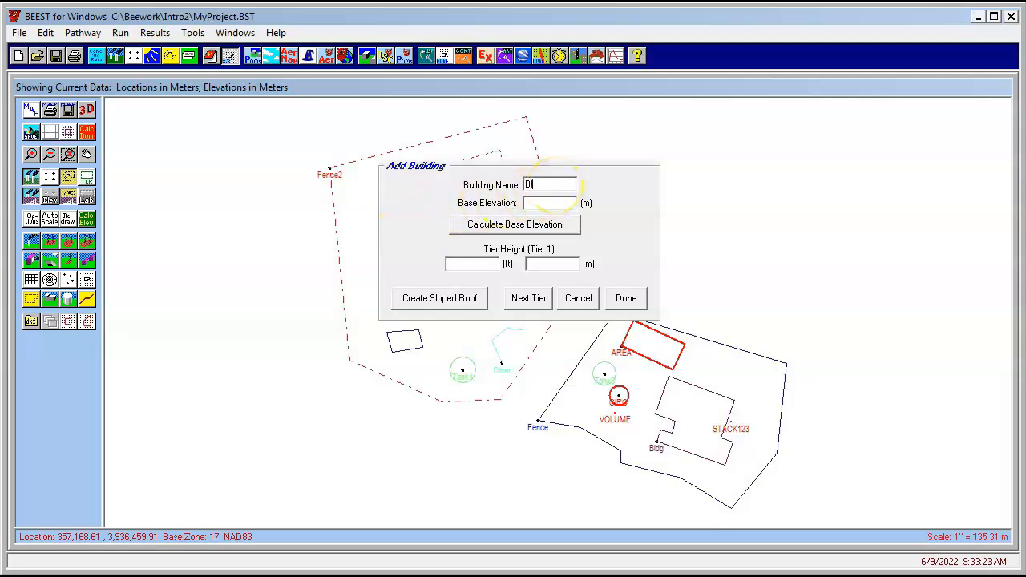
Name the new building Bld2 with a first tier height of 10 m
type("Bld2")
left_click(556, 263)
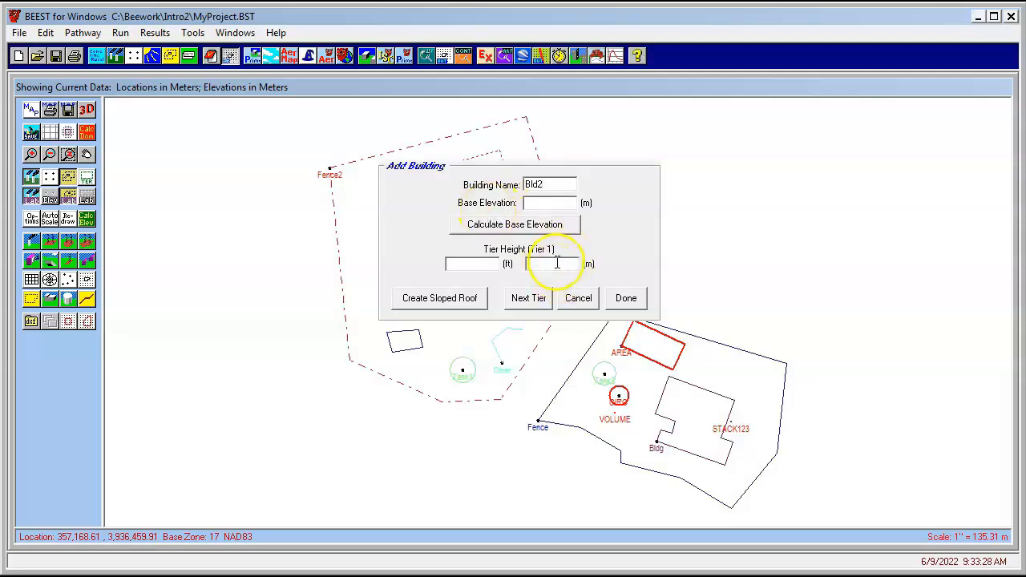
type("10")
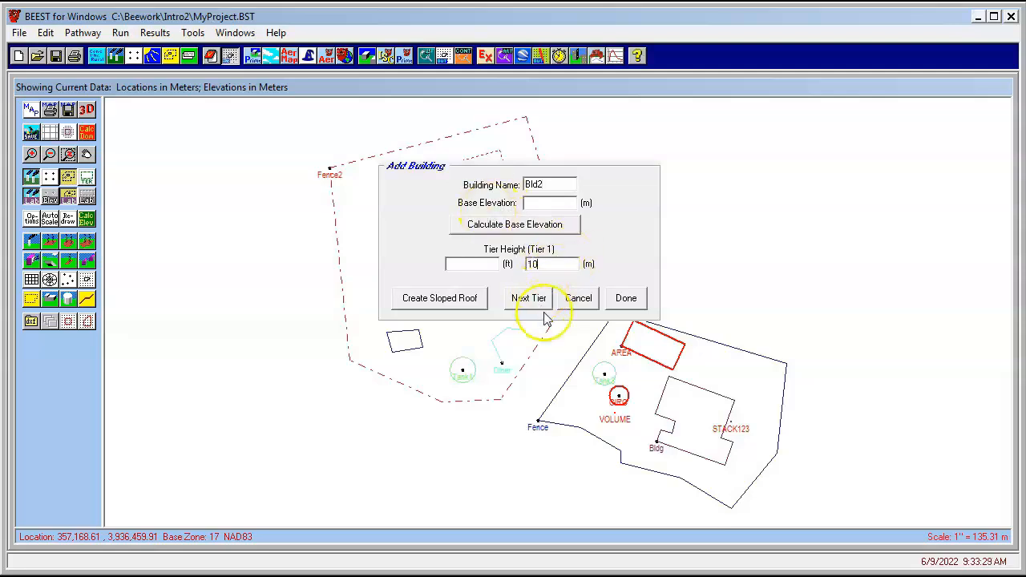
left_click(627, 299)
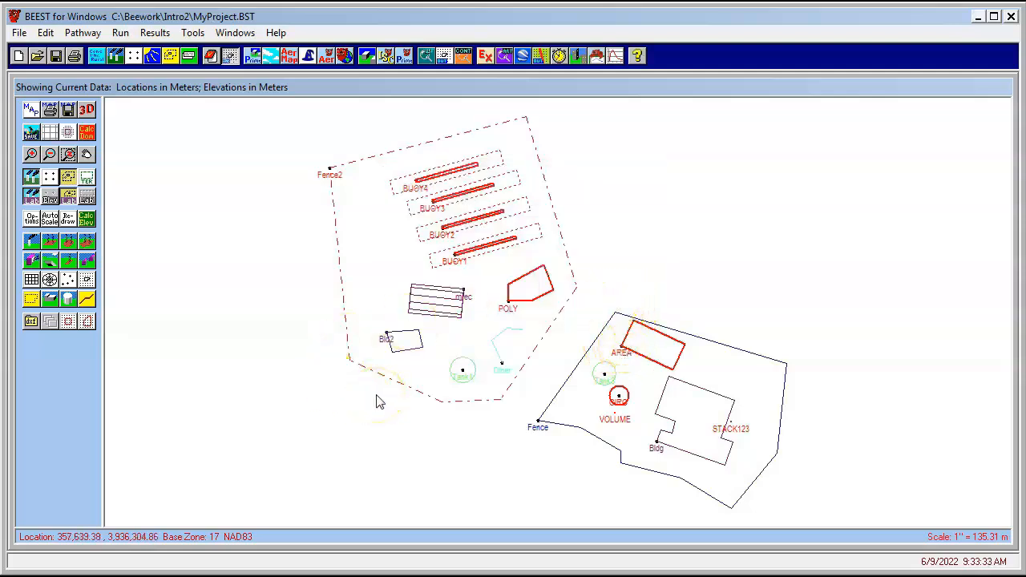
Make the first tier of Bld2 rectangular
right_click(387, 337)
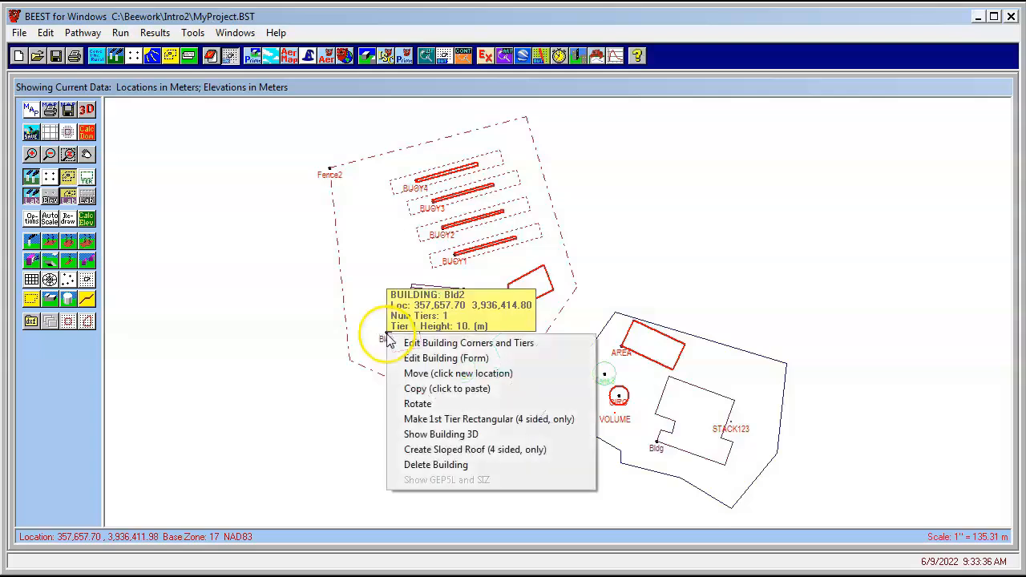
left_click(482, 420)
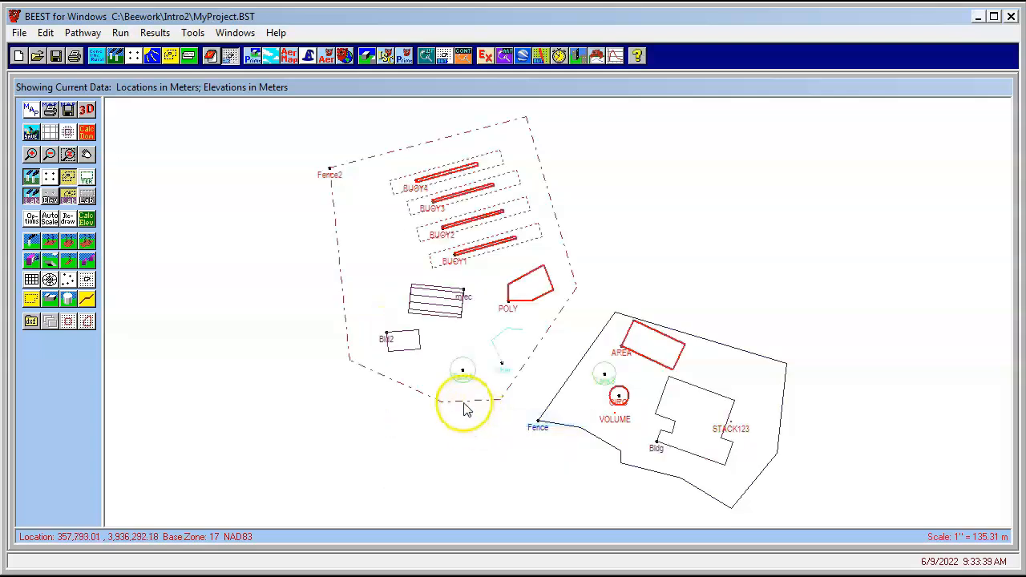
Create a shed roof on Bld2 with a 20 m peak height, 3 tiers and the red side high
right_click(386, 332)
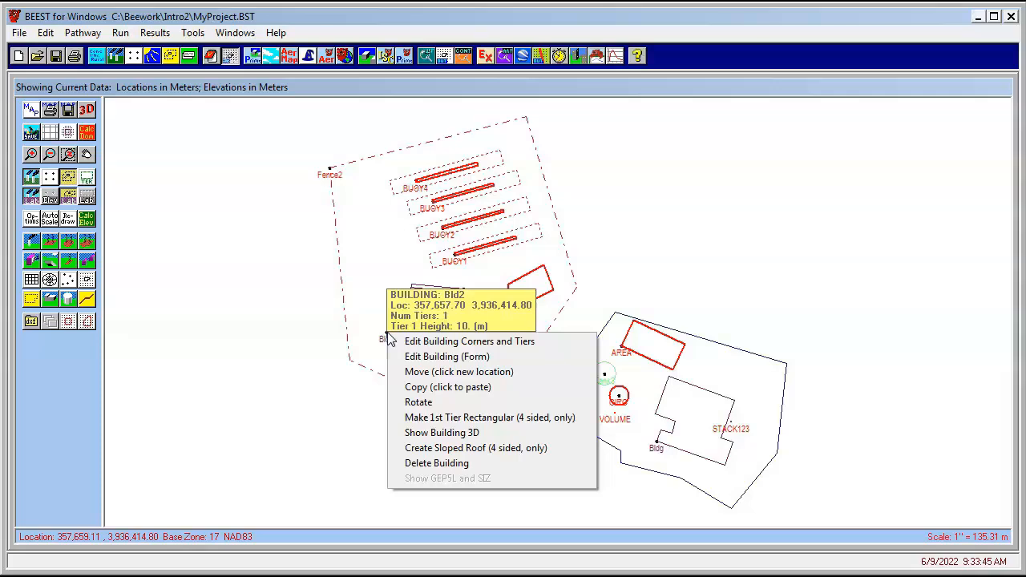
left_click(433, 449)
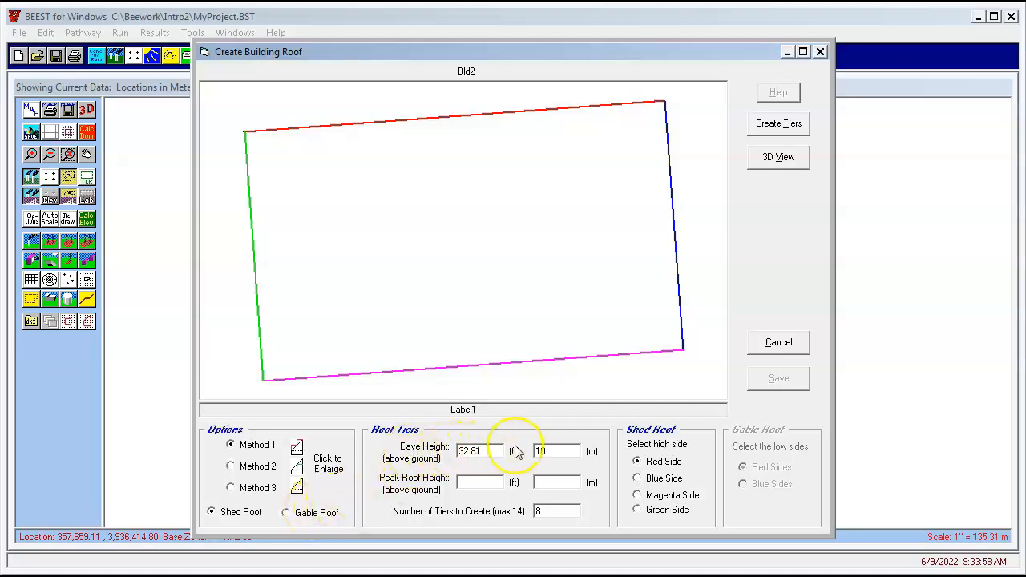
left_click(560, 482)
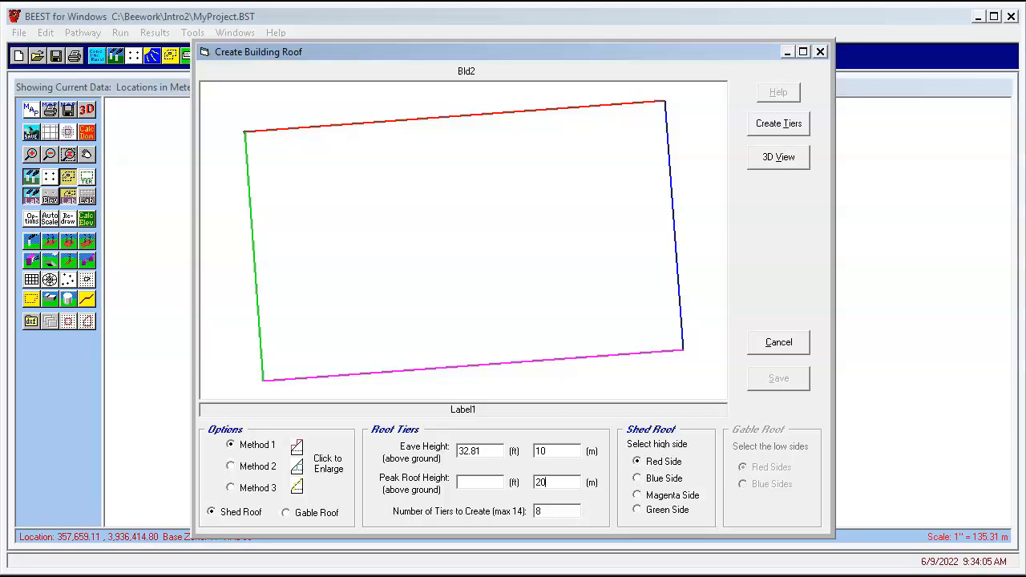
key("Tab")
type("3")
left_click(662, 466)
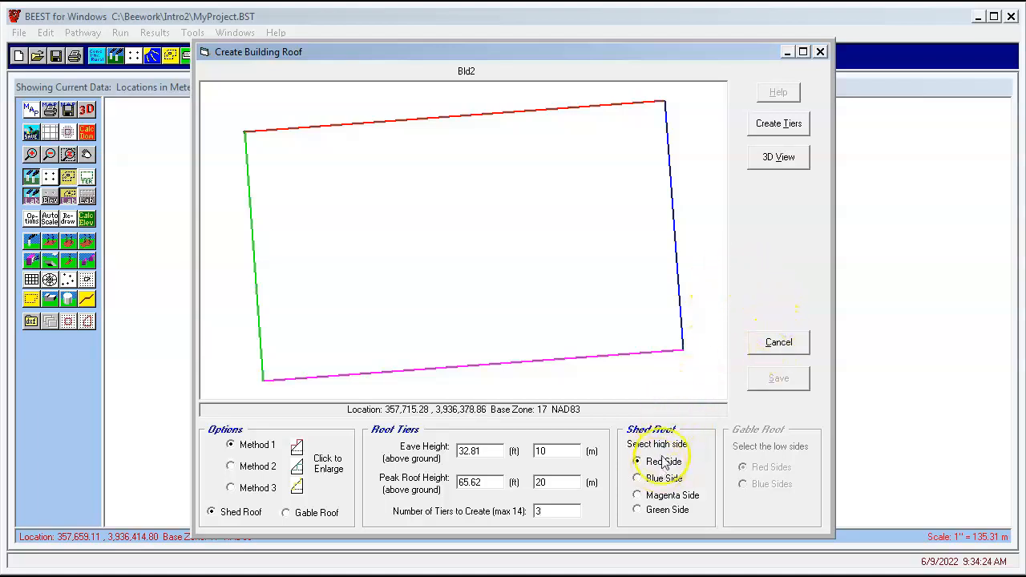
left_click(775, 128)
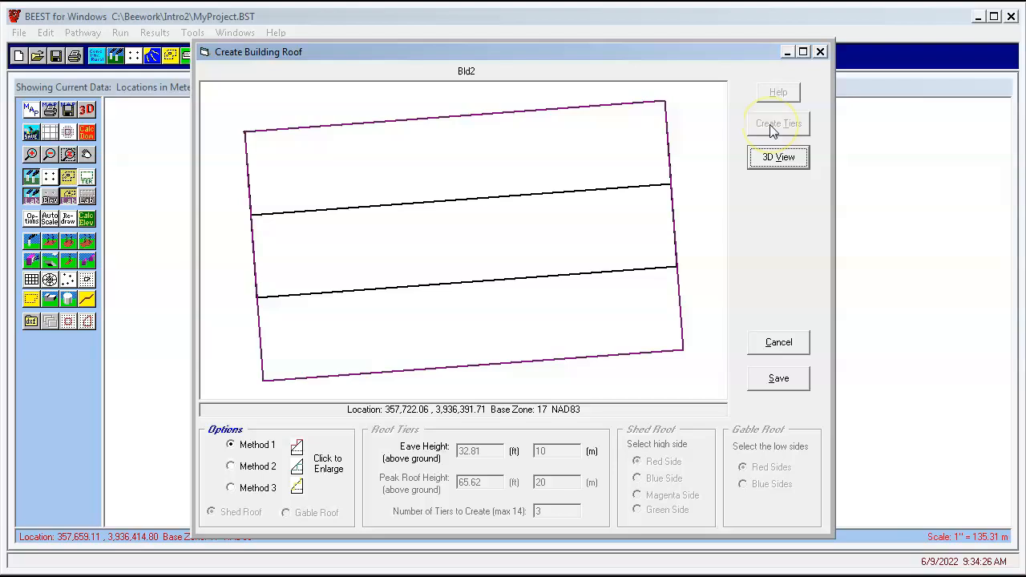
Preview the tiered Bld2 building in 3D, rotate it, and save the roof tiers
left_click(775, 160)
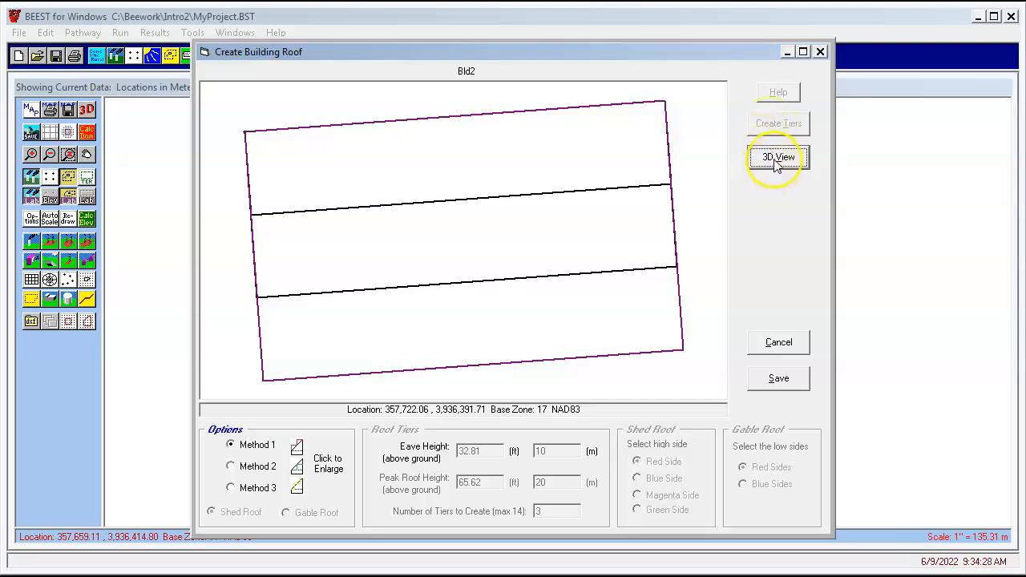
left_click_drag(543, 392, 666, 321)
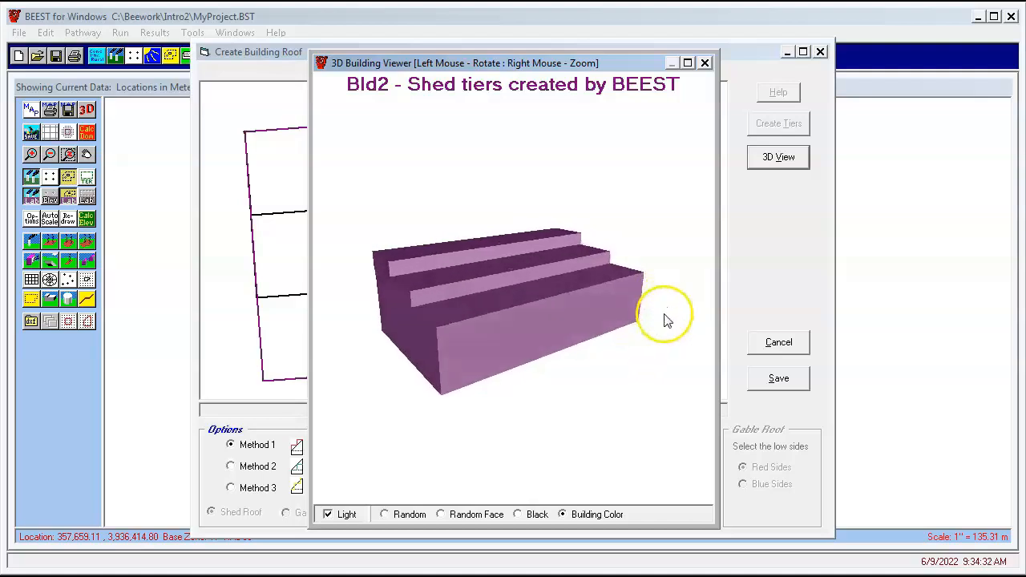
left_click(704, 63)
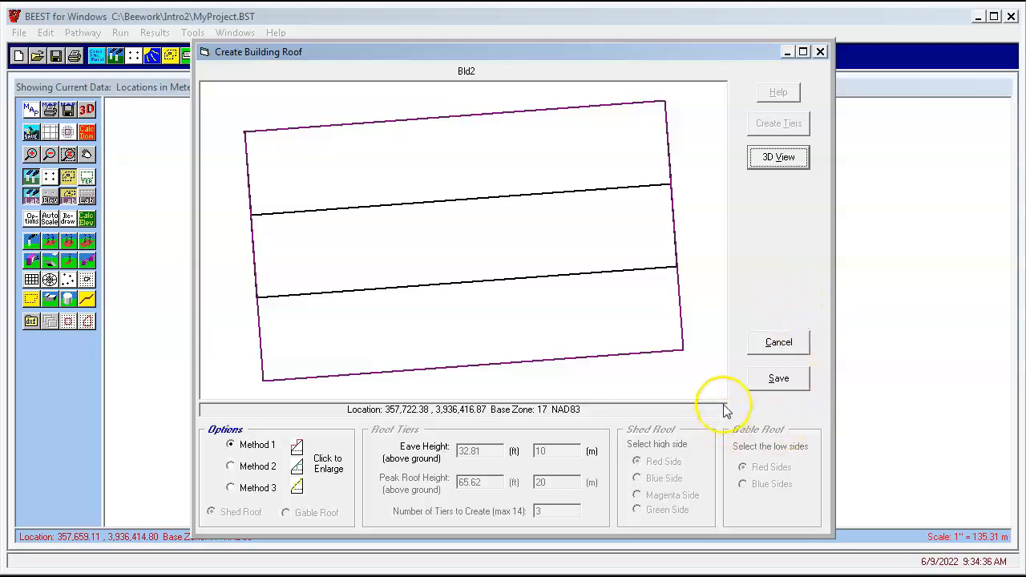
left_click(776, 380)
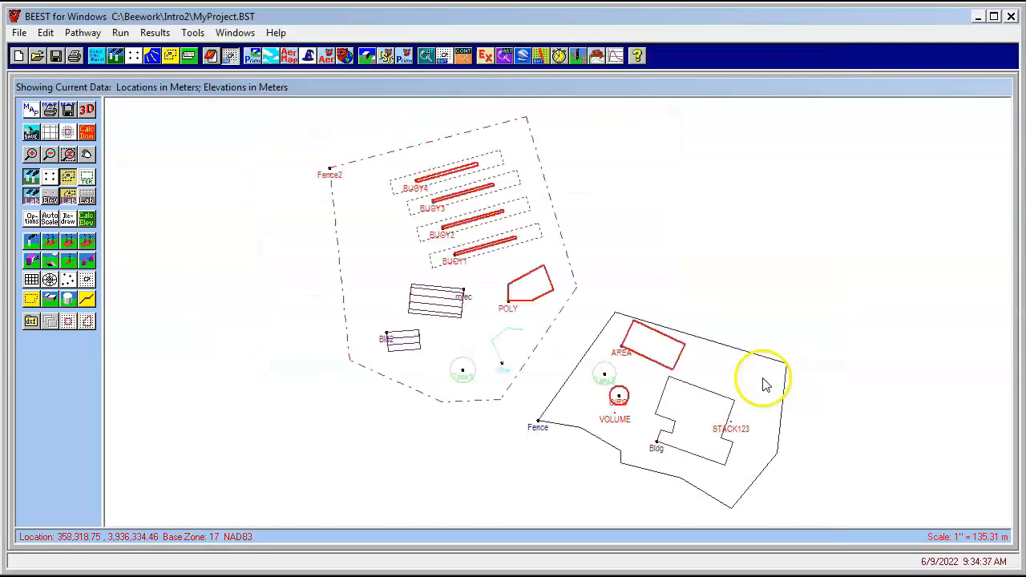
Delete the Bld2 building and all its tiers
right_click(388, 335)
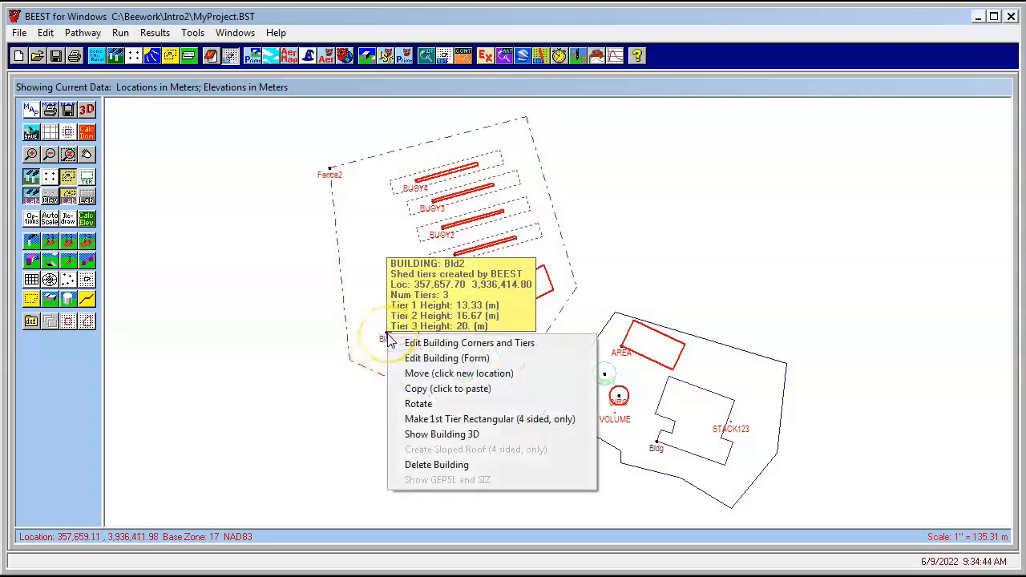
left_click(414, 466)
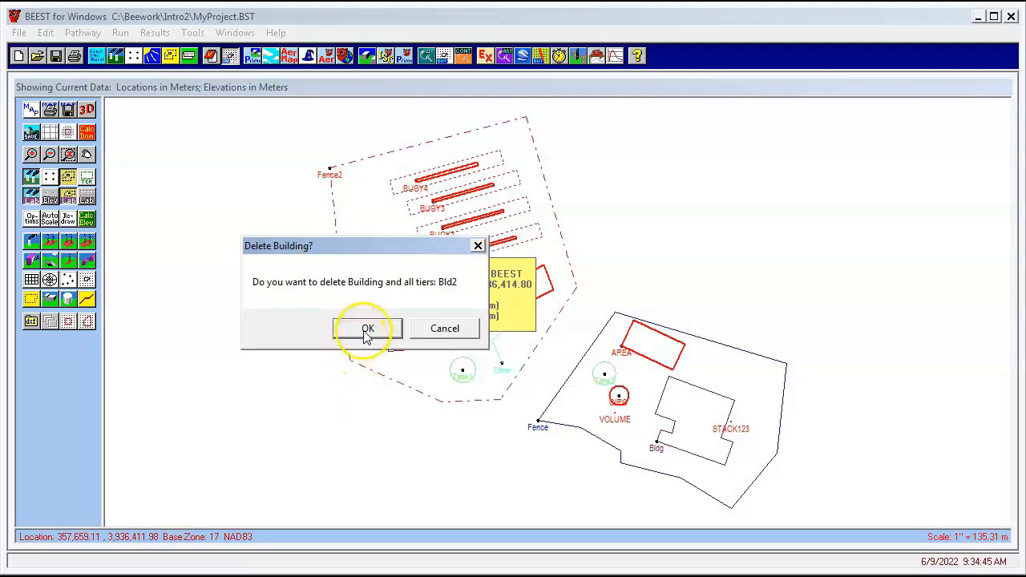
left_click(367, 328)
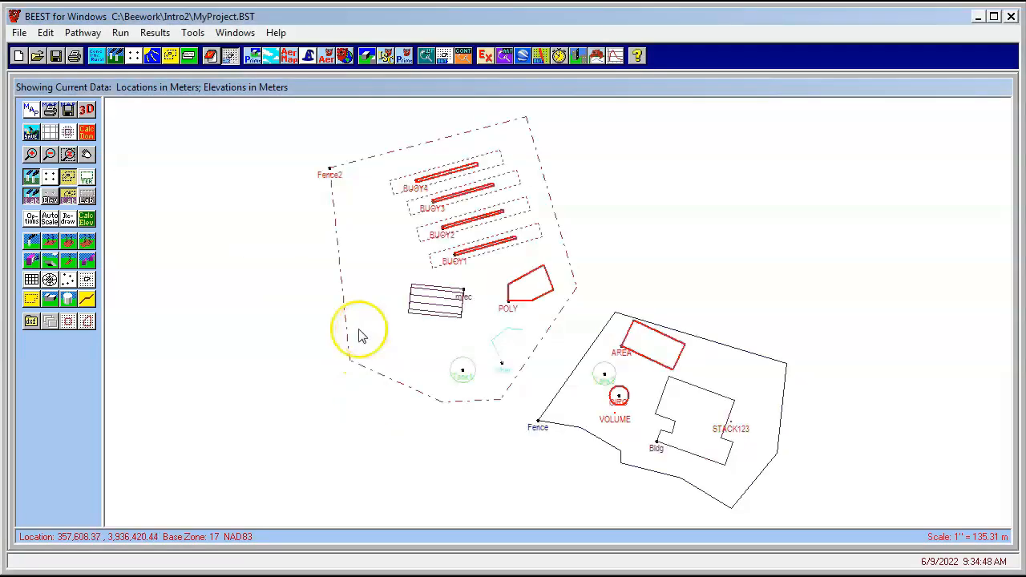
Open the 3D plant display, turn on the terrain, and rotate the view
left_click(87, 112)
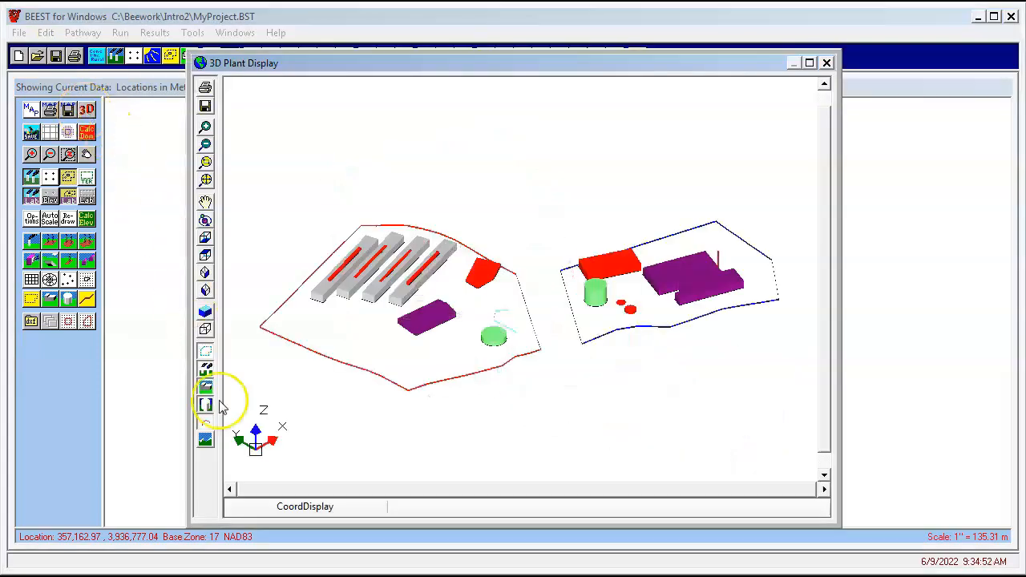
left_click(206, 441)
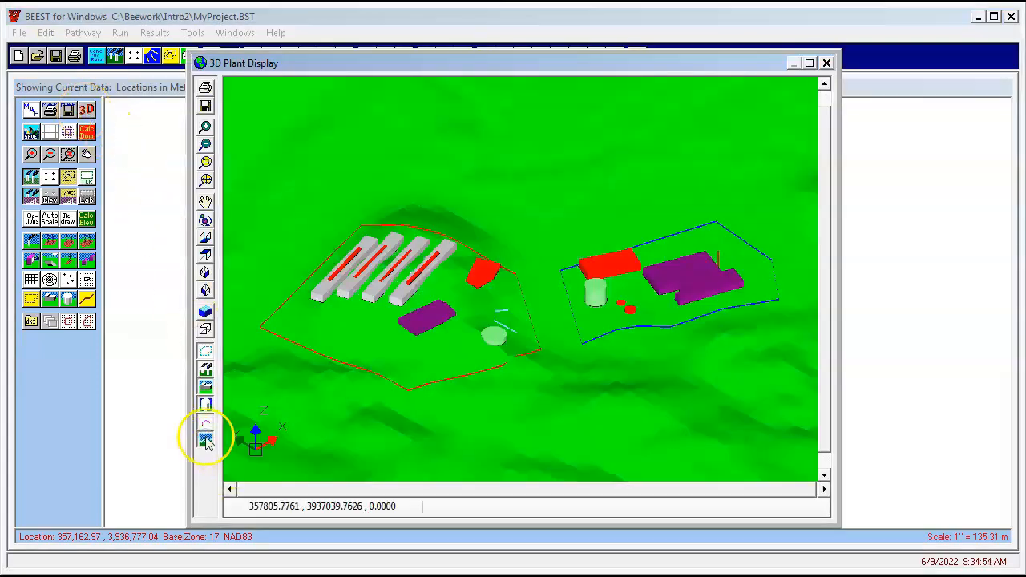
left_click(205, 202)
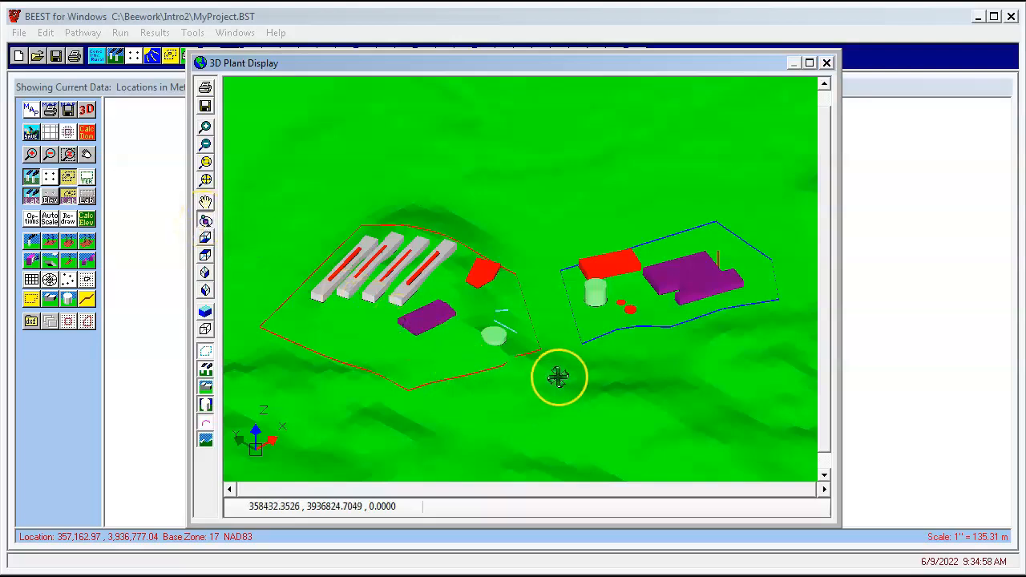
mouse_move(557, 373)
left_mouse_down()
mouse_move(558, 362)
mouse_move(573, 363)
mouse_move(565, 368)
left_mouse_up()
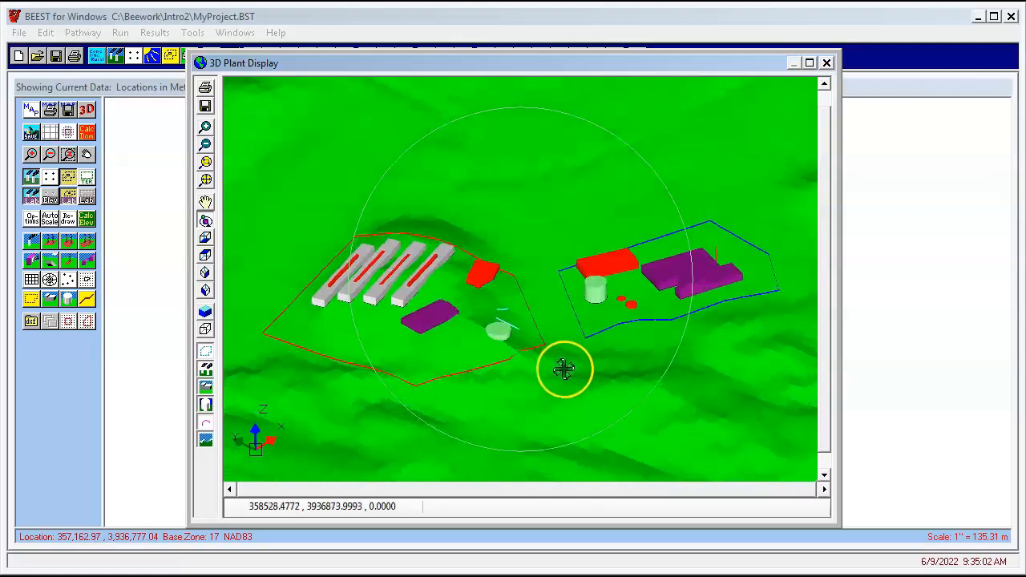
left_click(828, 64)
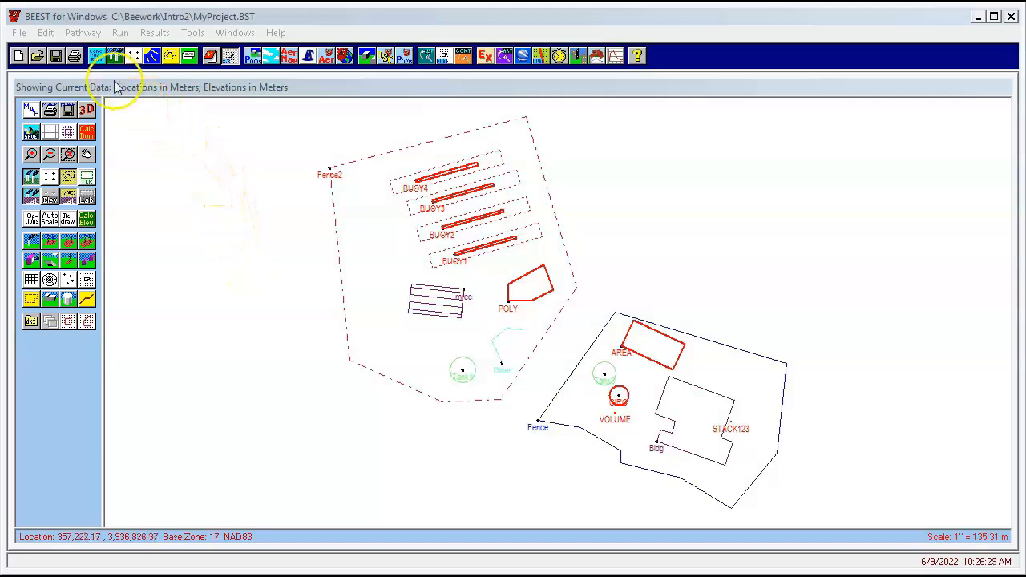
Review the NO2 modelling options and the background ozone data in the control options
left_click(97, 57)
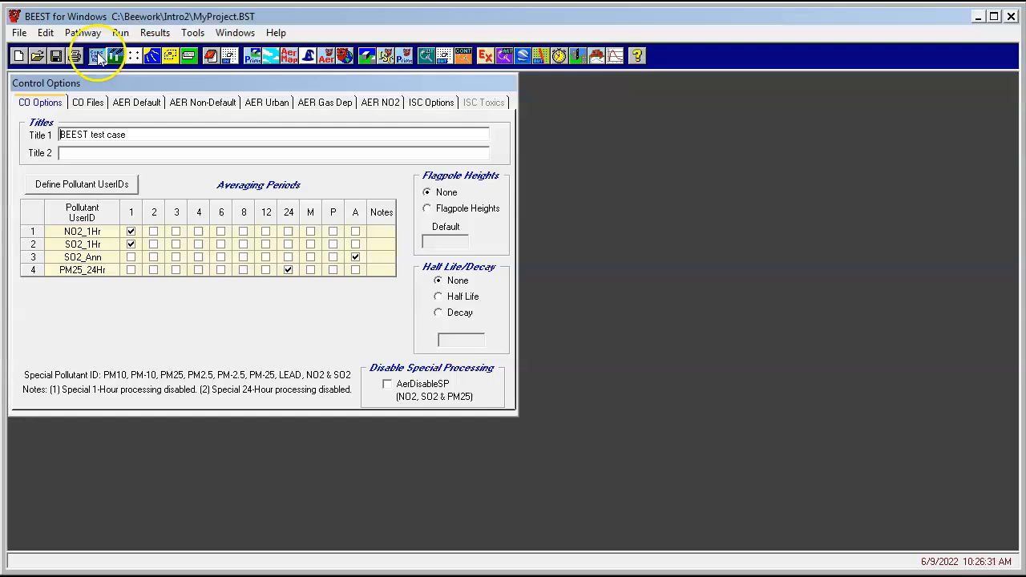
left_click(382, 105)
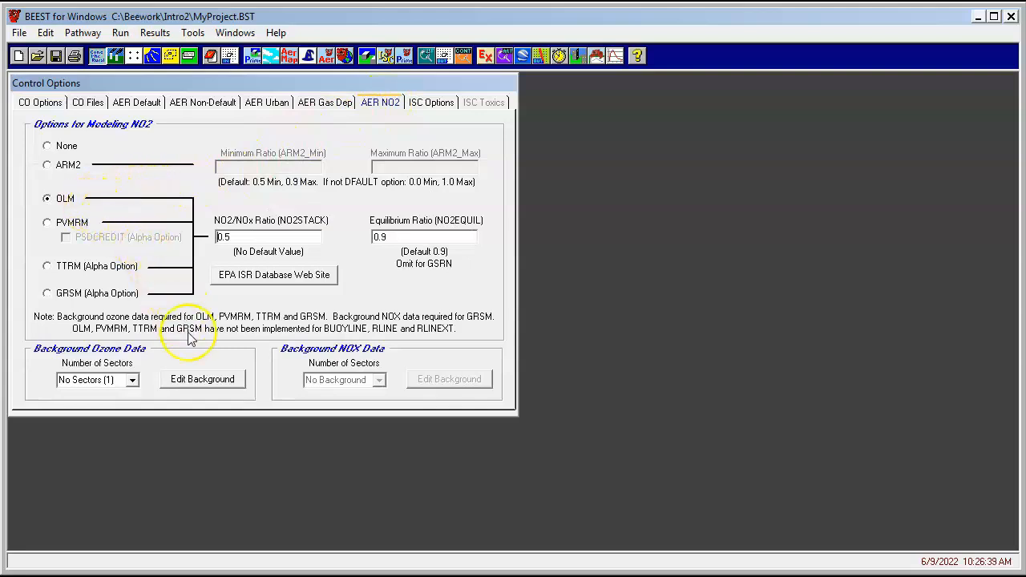
left_click(184, 387)
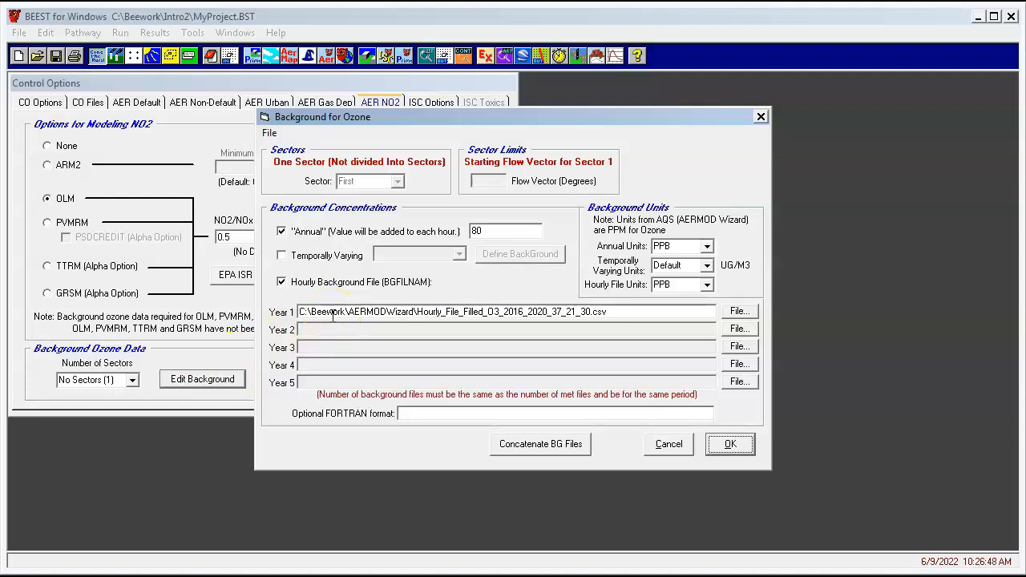
left_click(726, 446)
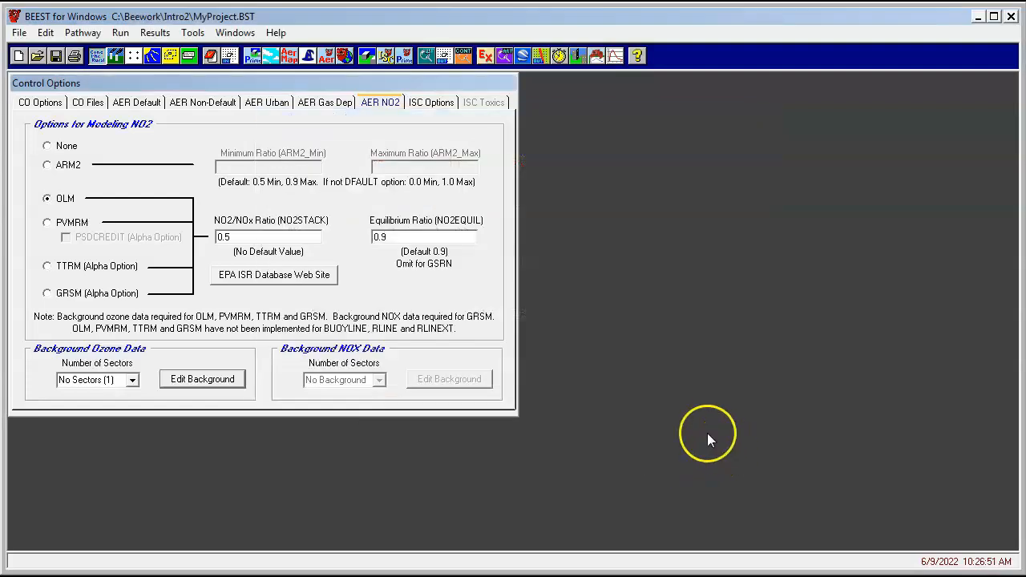
left_click(231, 56)
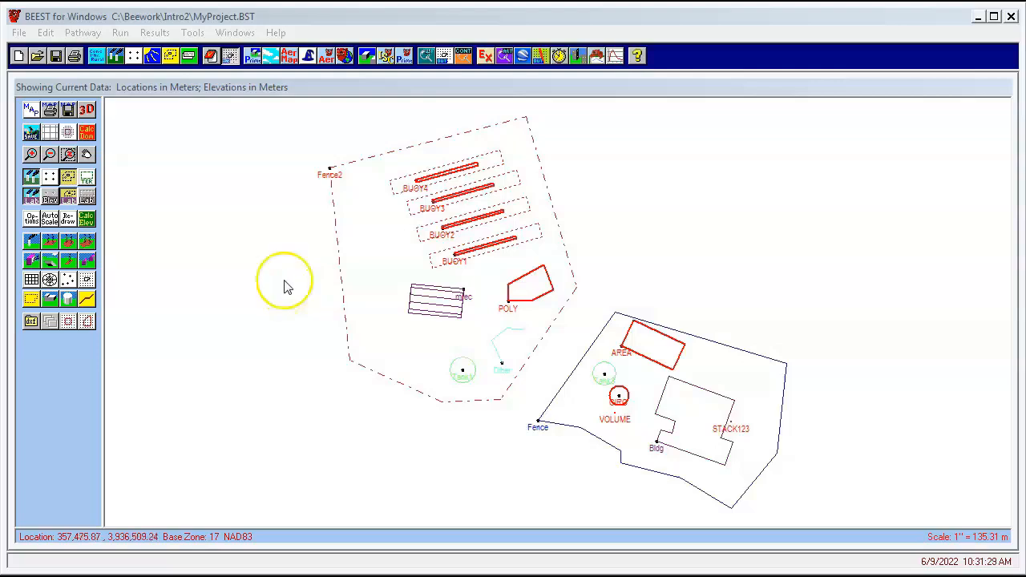
Open the source options and review the source group definitions
left_click(116, 56)
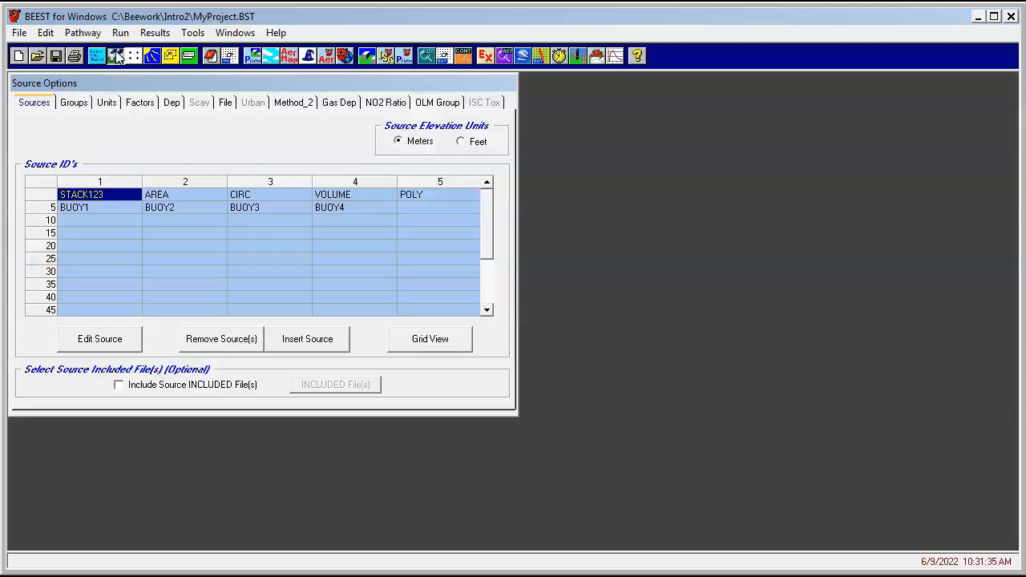
left_click(86, 107)
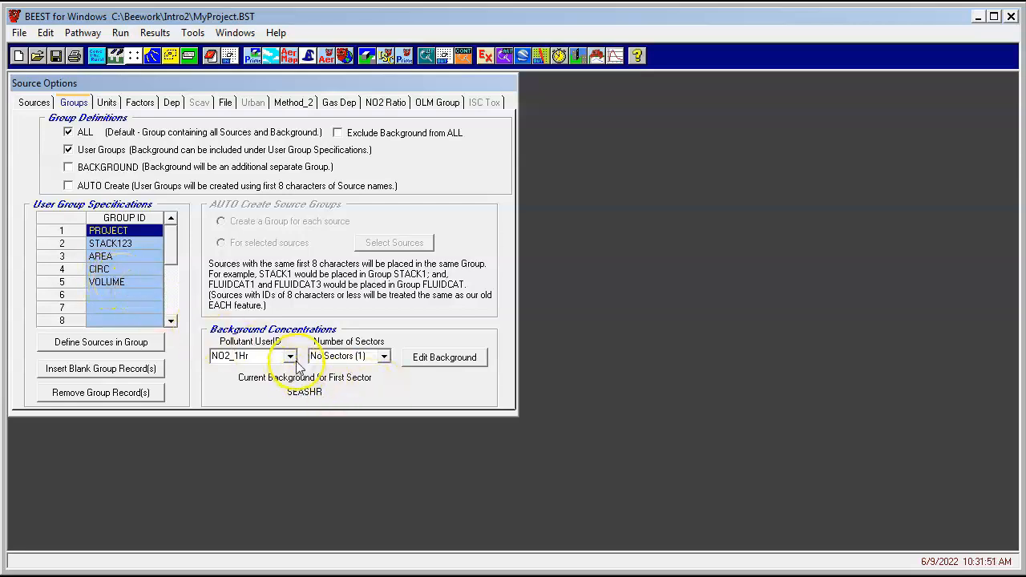
Review the temporally varying SEASHR background concentrations for NO2_1Hr
left_click(443, 360)
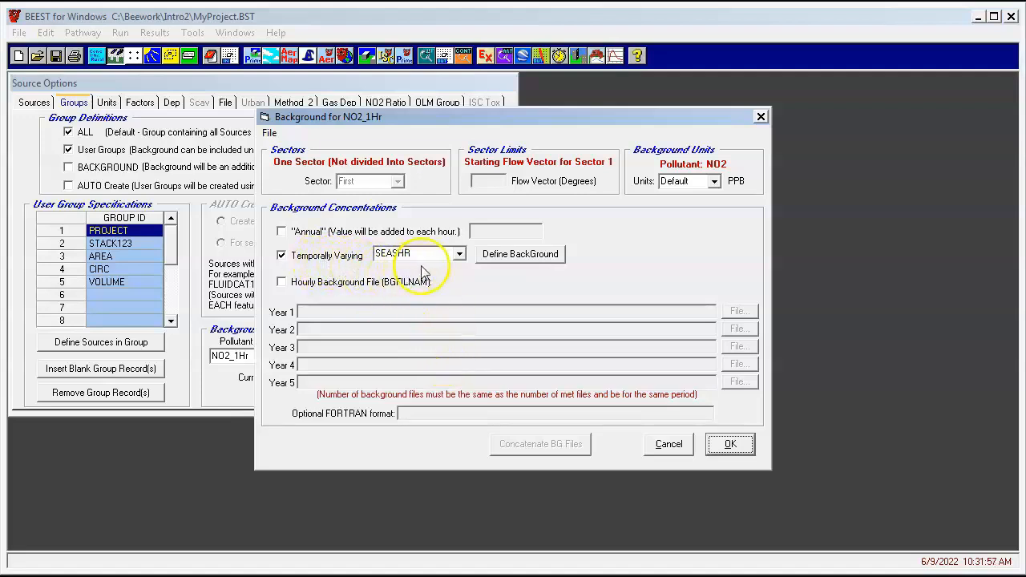
left_click(502, 256)
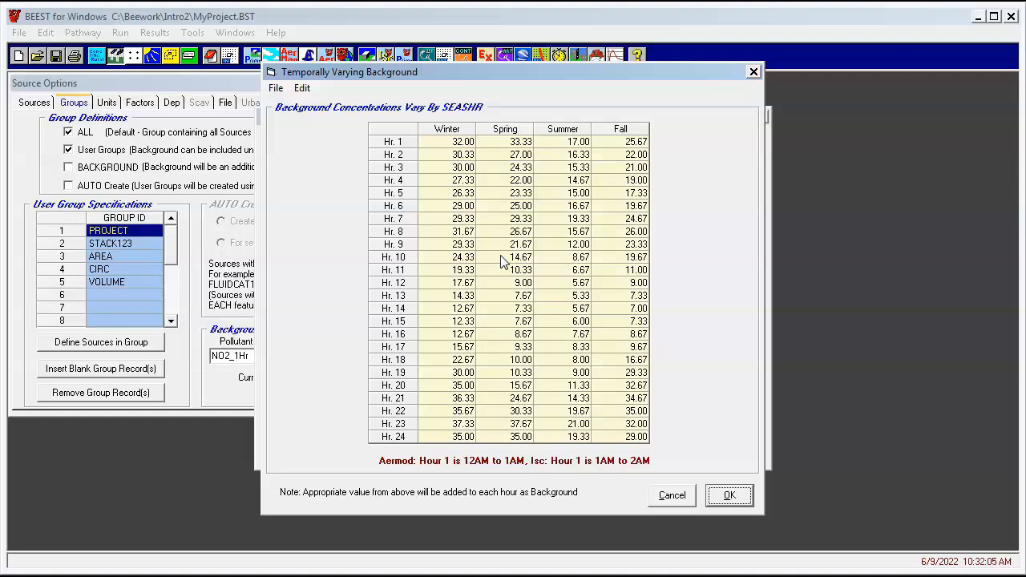
left_click(729, 494)
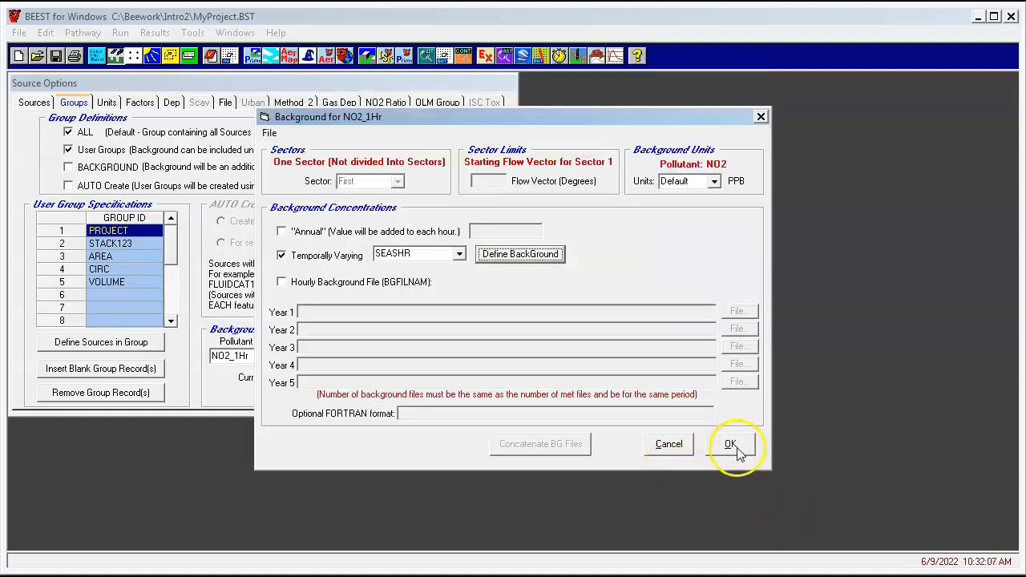
left_click(730, 444)
Open the special grid editor in the receptor options and set the fenceline receptor spacing to 50 m
left_click(230, 56)
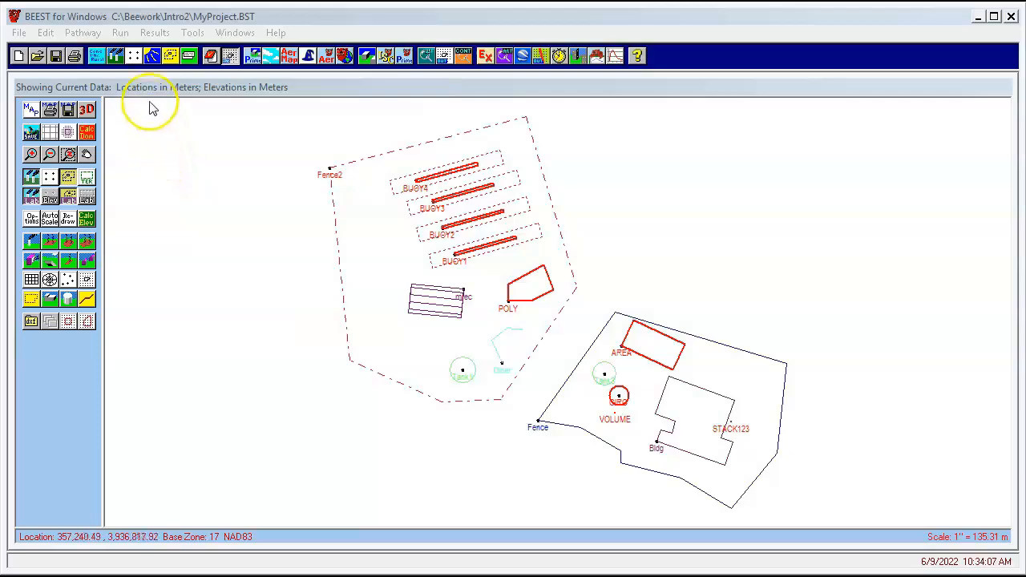
left_click(134, 57)
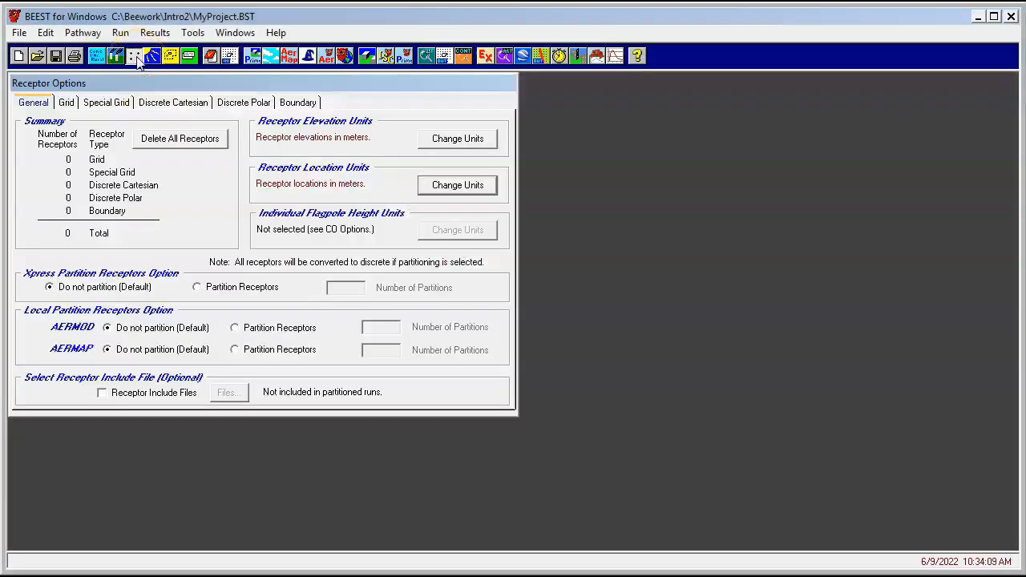
left_click(103, 107)
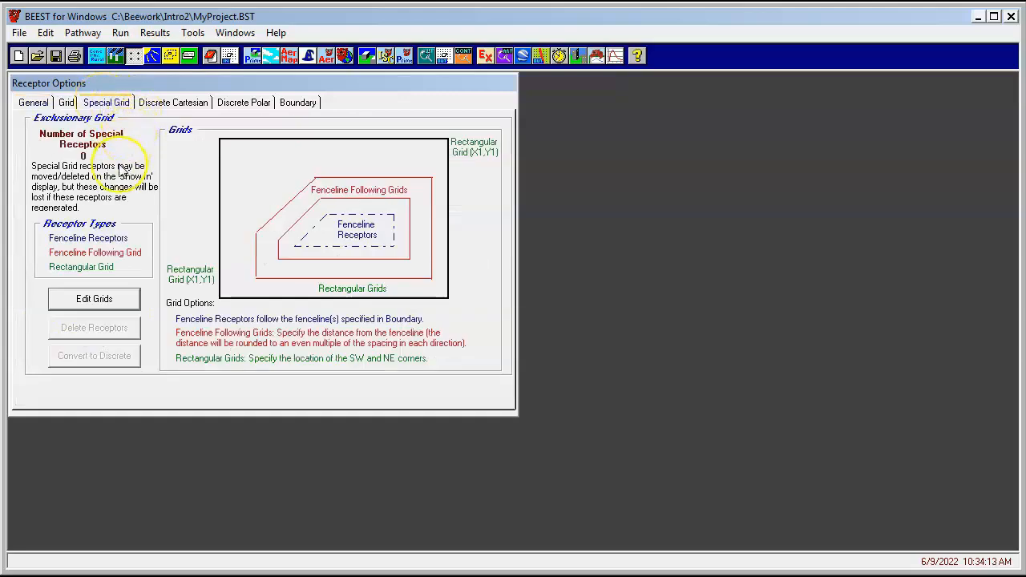
left_click(86, 299)
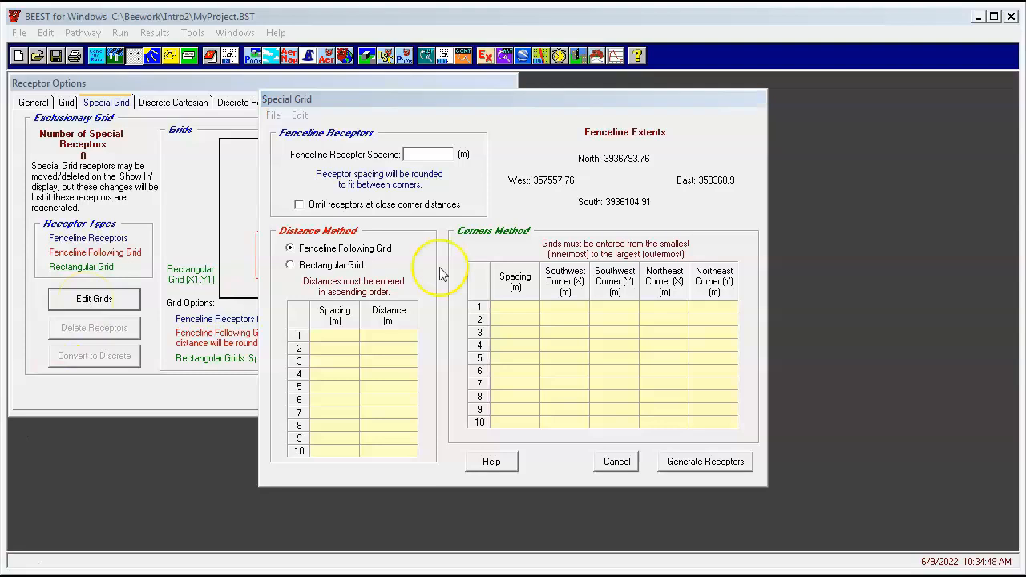
left_click(419, 153)
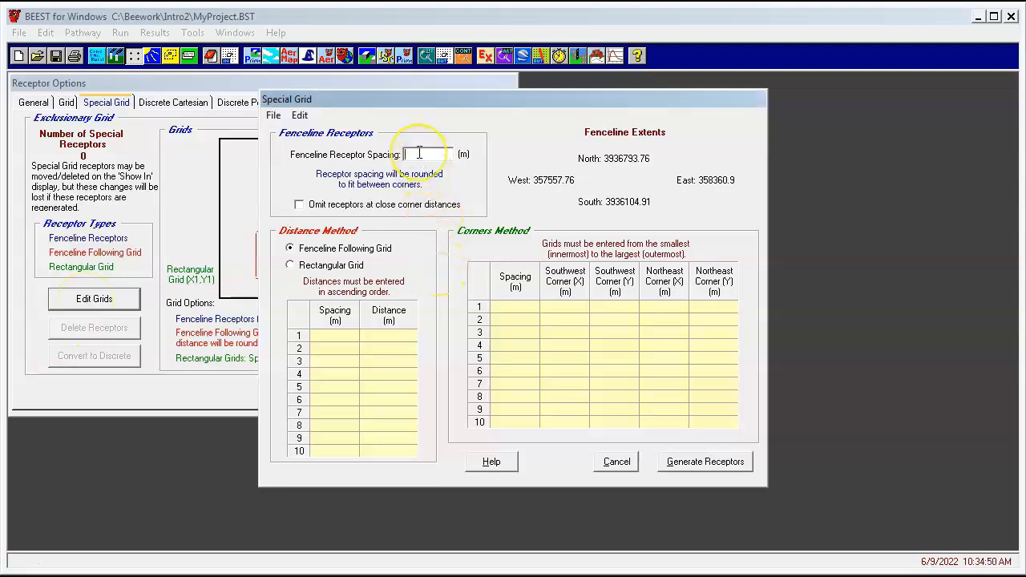
type("50")
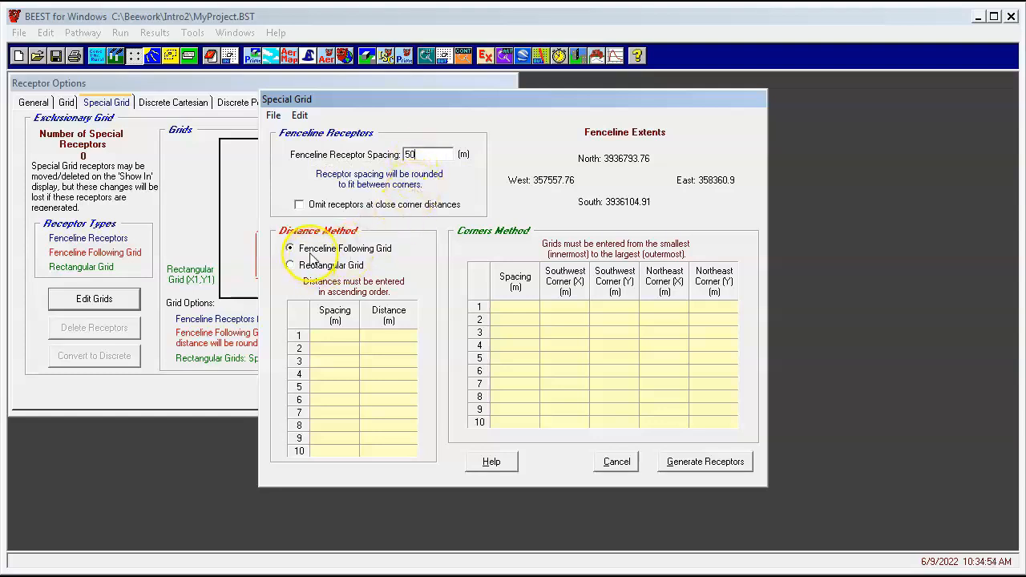
Define fenceline-following grids of 100 m spacing to 200 m and 250 m spacing to 1000 m
left_click(340, 337)
type("10")
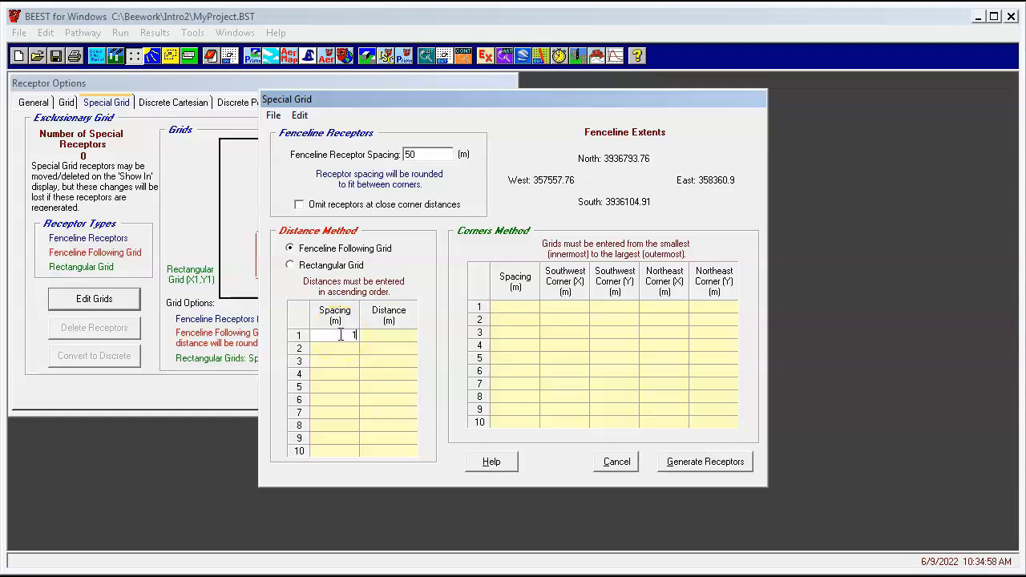
type("0")
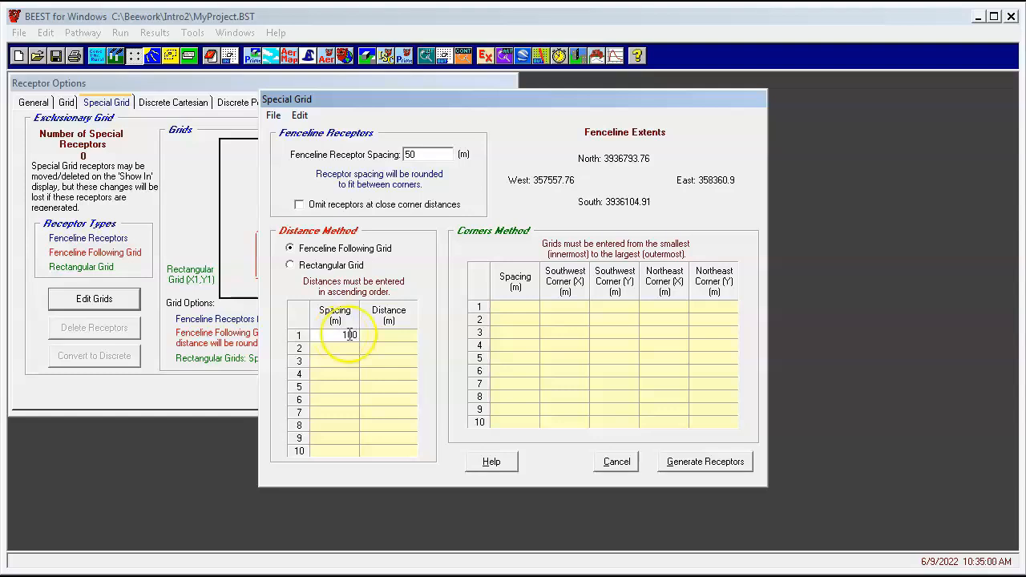
left_click(391, 341)
left_click(391, 341)
type("200")
left_click(341, 350)
type("250")
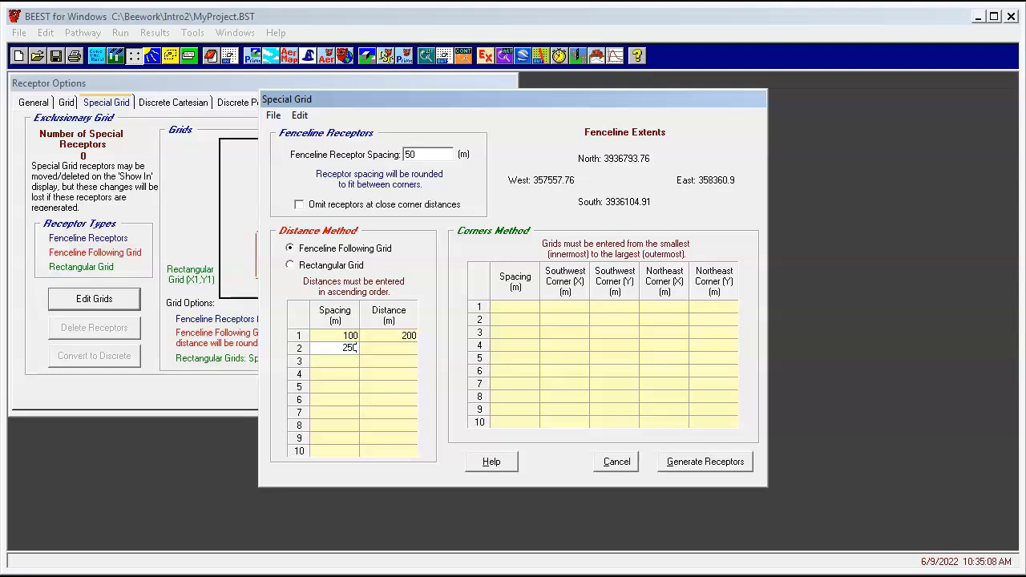
left_click(381, 354)
type("1000")
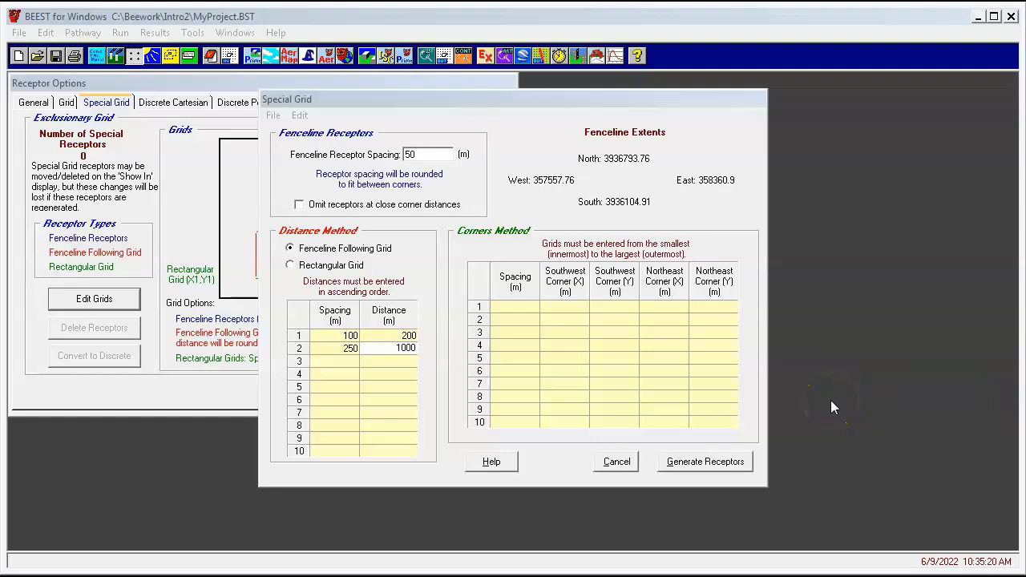
Paste a 1000 m rectangular grid from corner 354000, 3935000 to 363000, 3939000, then generate the special receptors
left_click(520, 309)
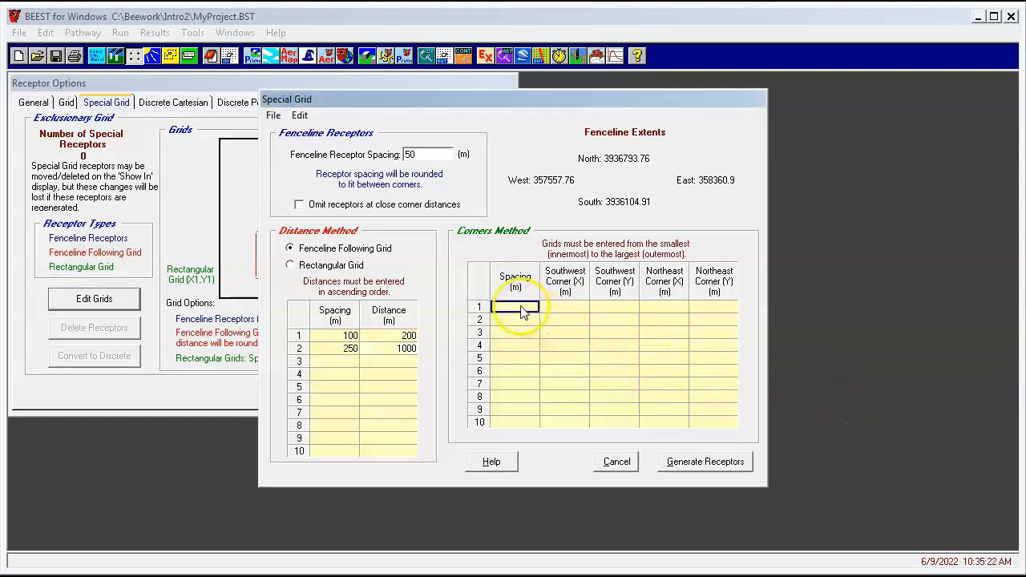
right_click(521, 312)
left_click(545, 346)
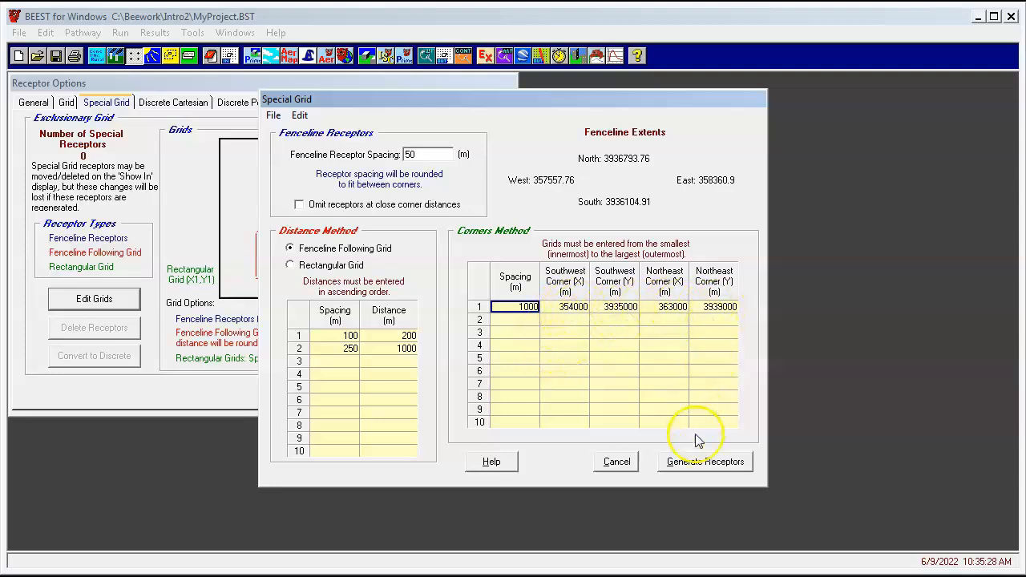
left_click(691, 469)
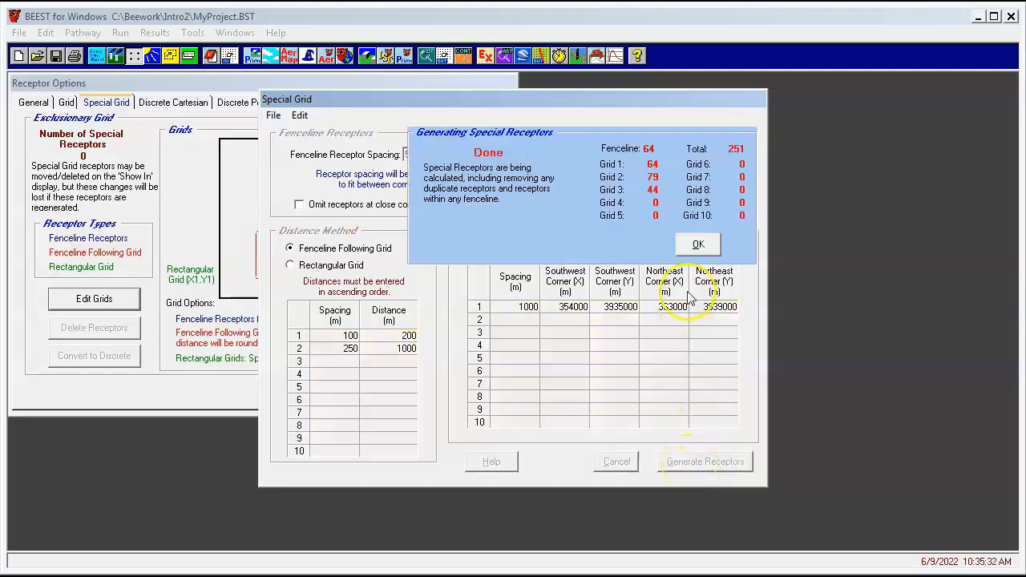
left_click(698, 245)
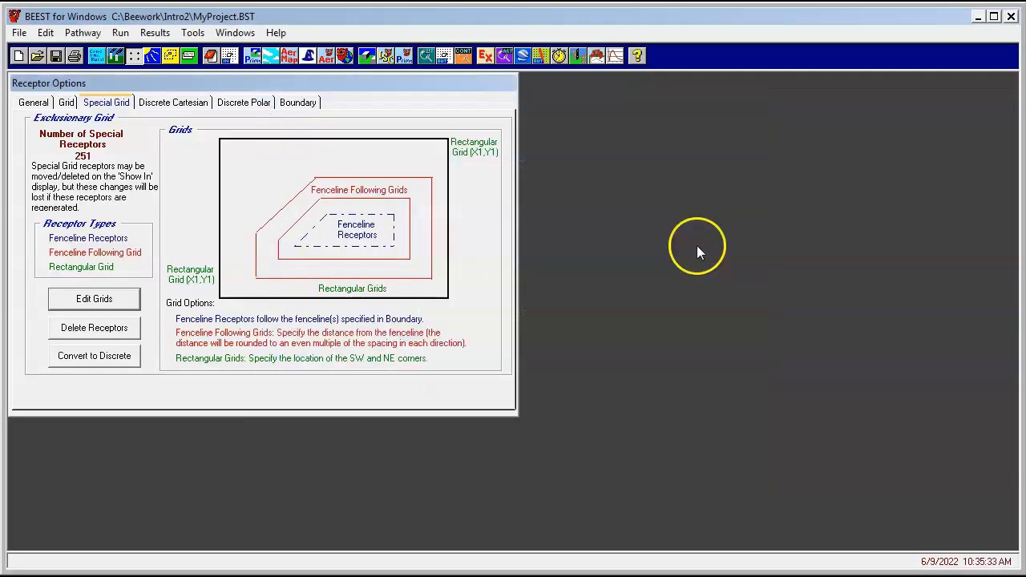
Inspect the generated receptors on the plant display, rescaling and toggling the grid lines and receptors
left_click(230, 58)
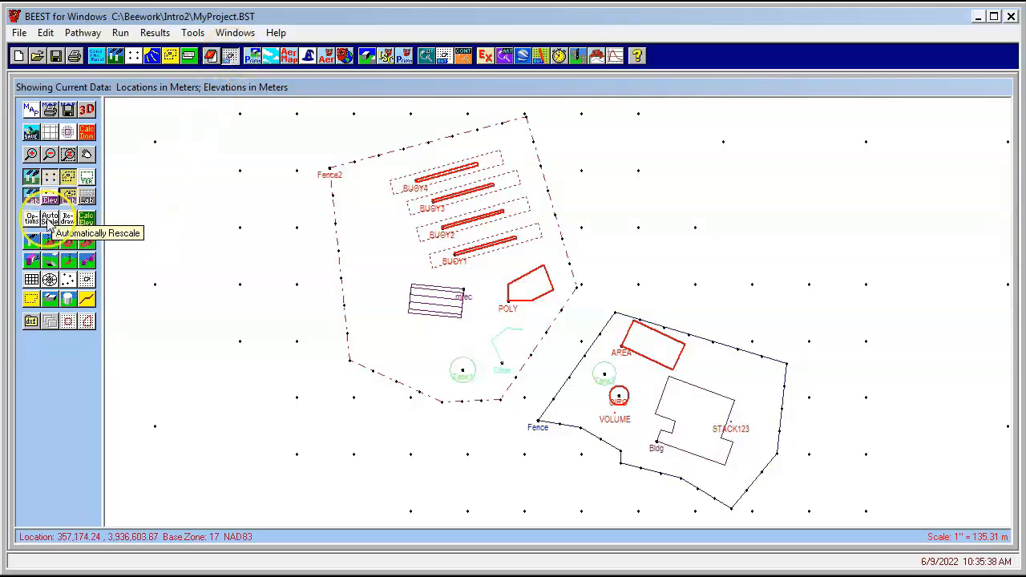
left_click(49, 223)
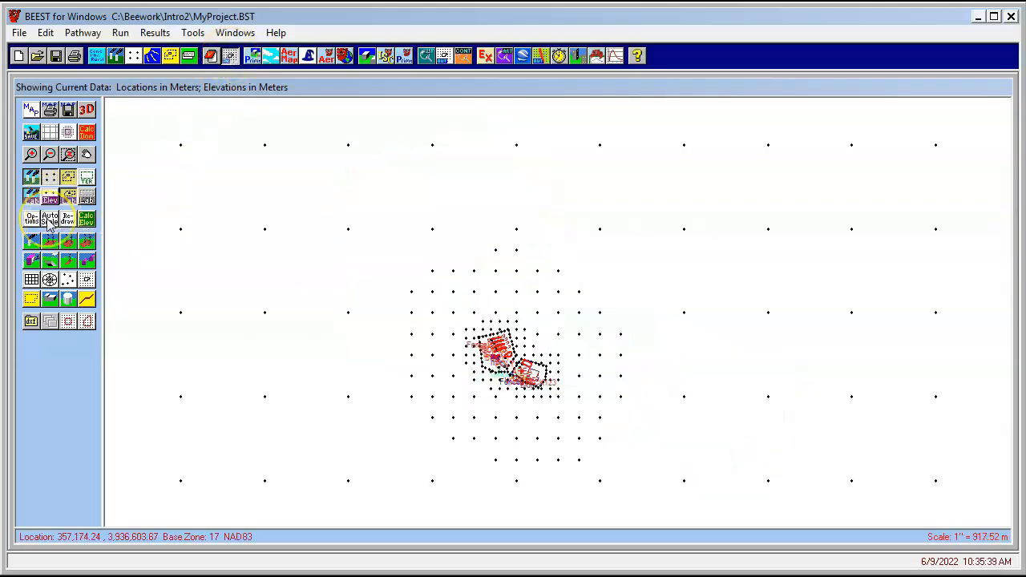
left_click(50, 135)
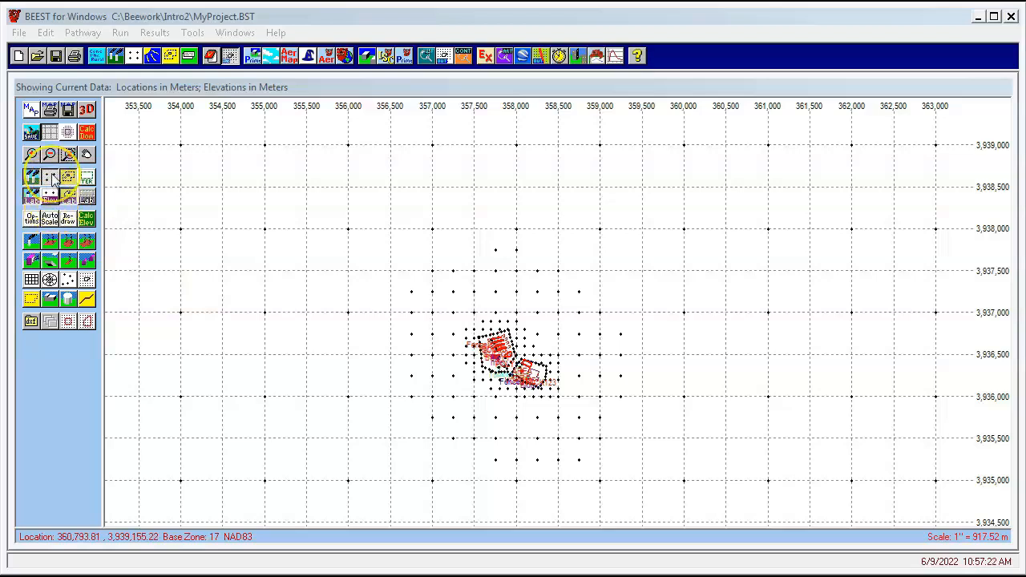
left_click(50, 177)
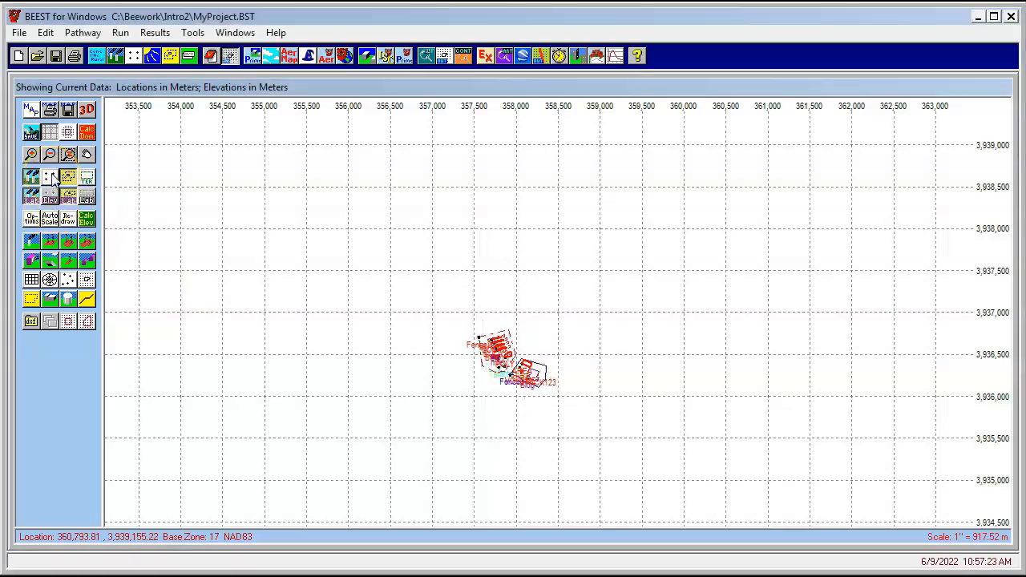
left_click(49, 217)
left_click(50, 131)
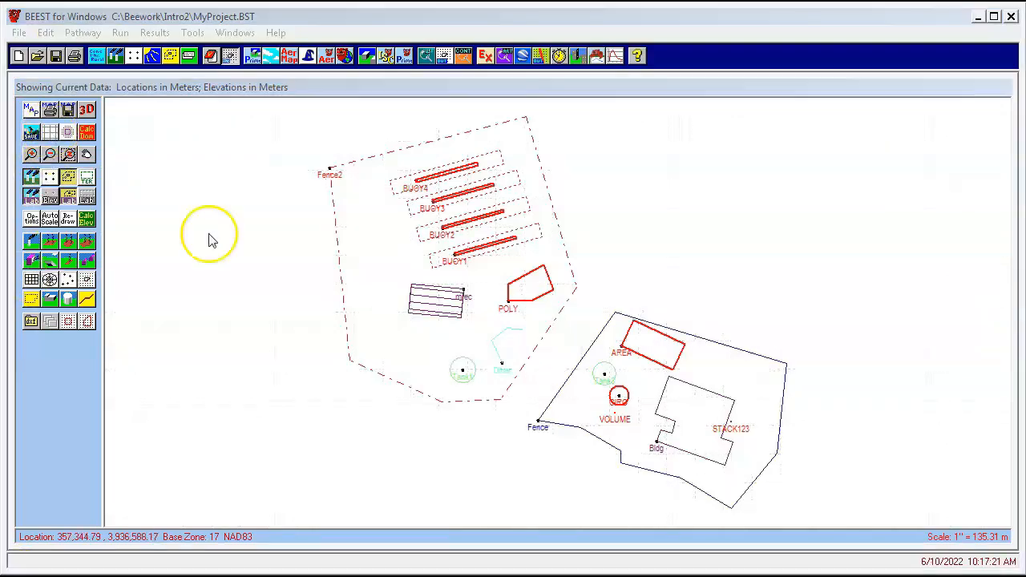
Open the output options and review the output tables and file settings
left_click(189, 55)
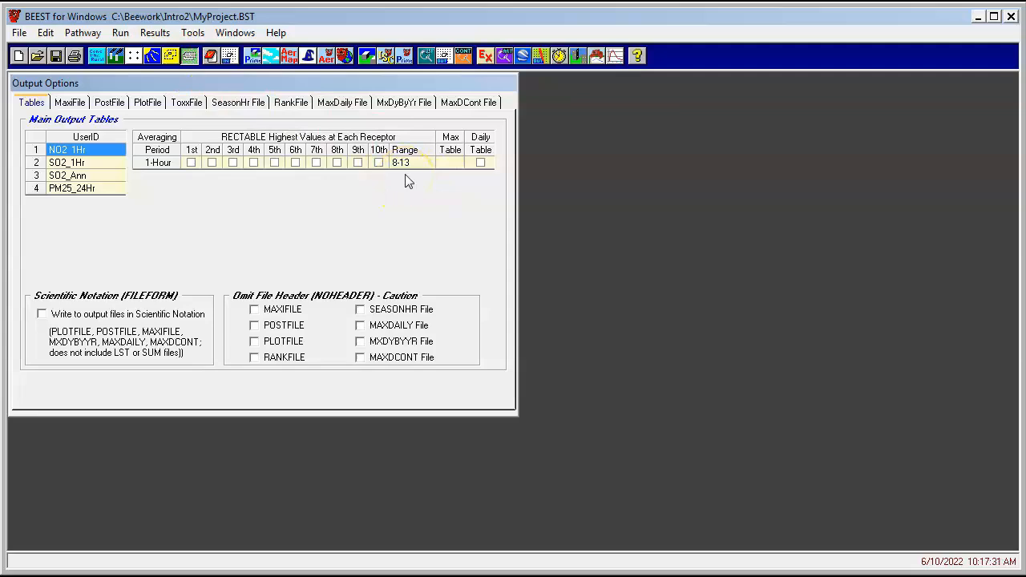
left_click(485, 105)
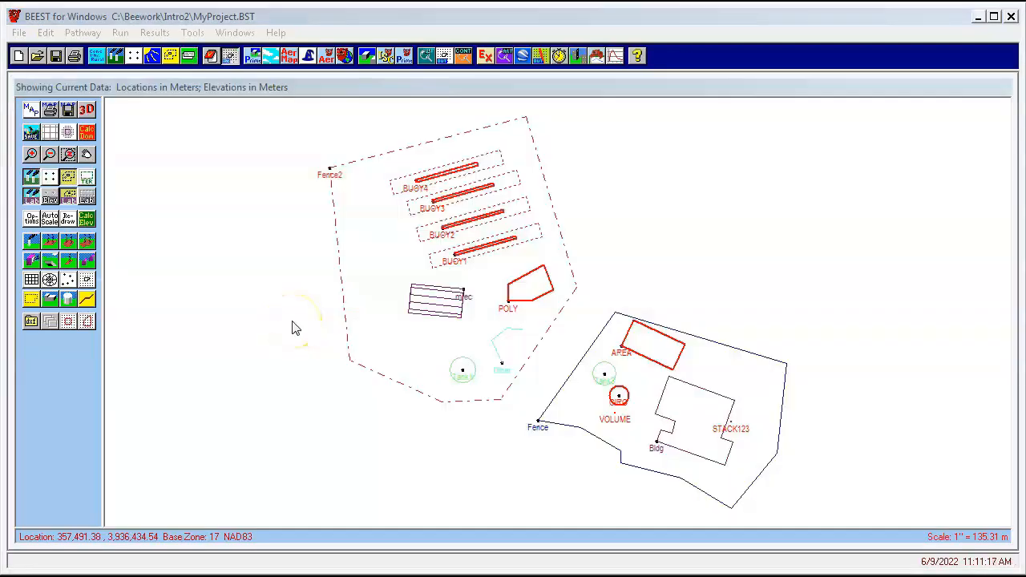
Calculate the AERMAP domain limits and open the National Map downloader to locate GeoTIFF terrain data
left_click(252, 57)
left_click(662, 433)
left_click(676, 433)
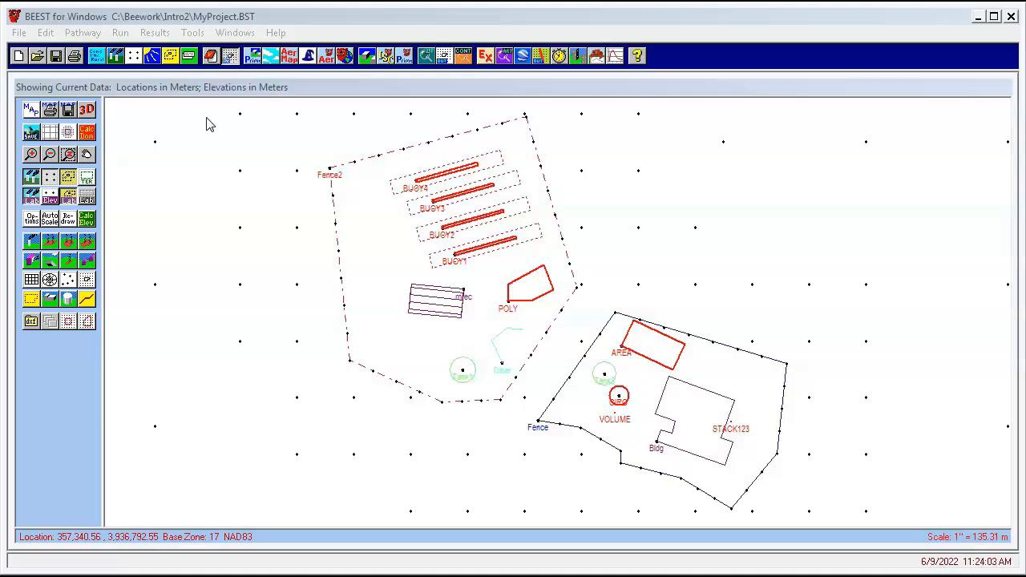
left_click(87, 133)
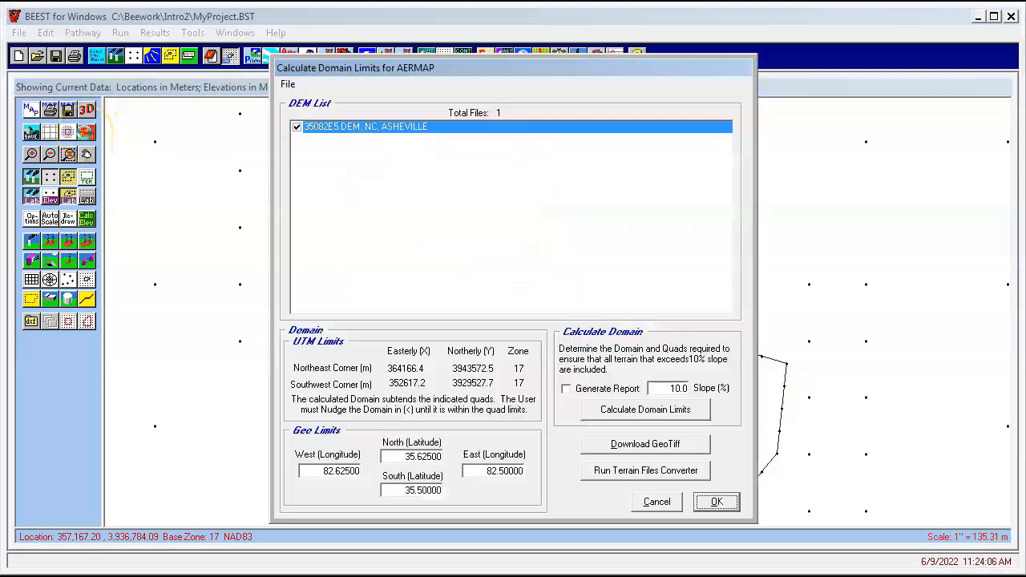
left_click(628, 441)
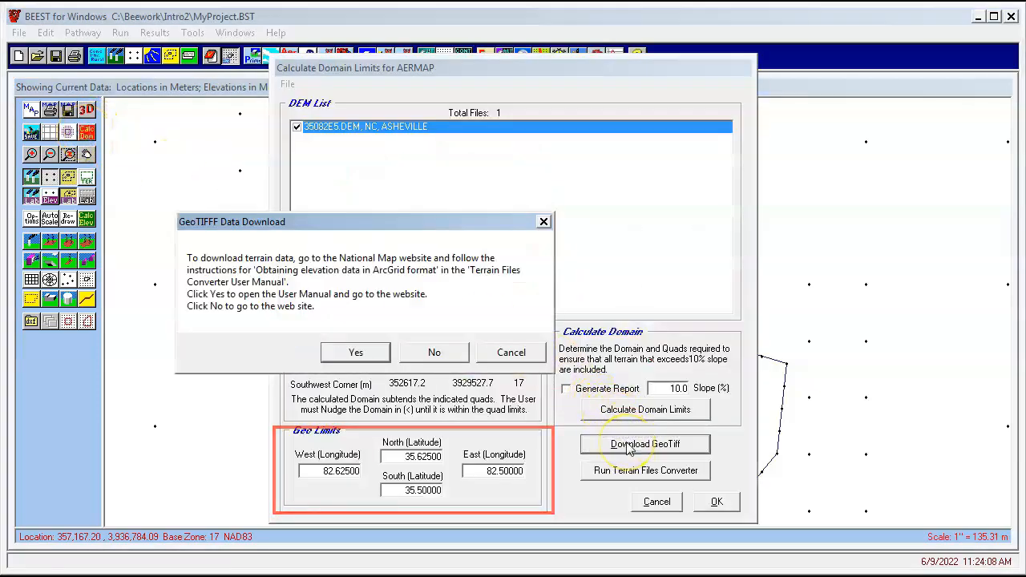
left_click(438, 353)
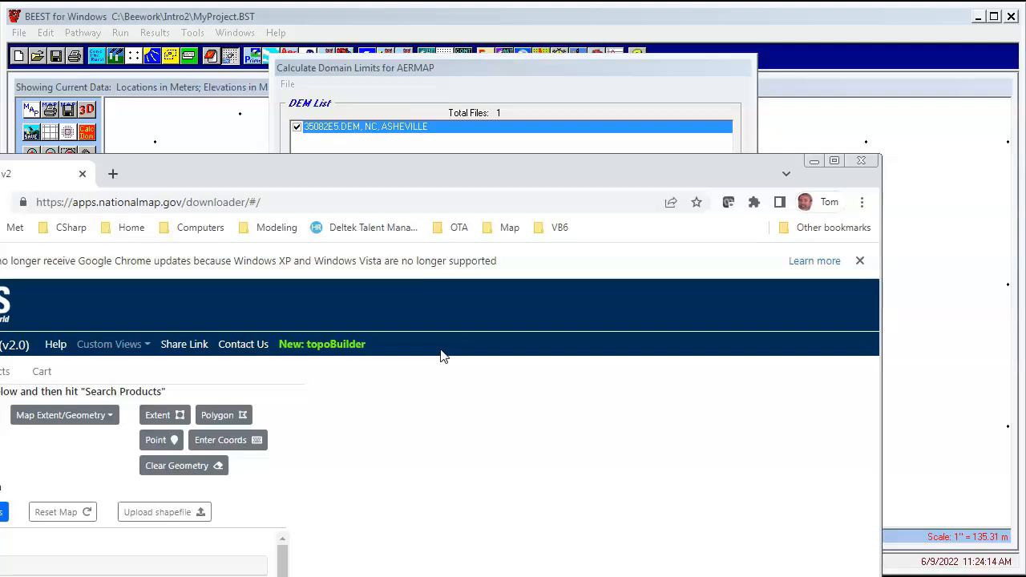
left_click_drag(410, 176, 520, 32)
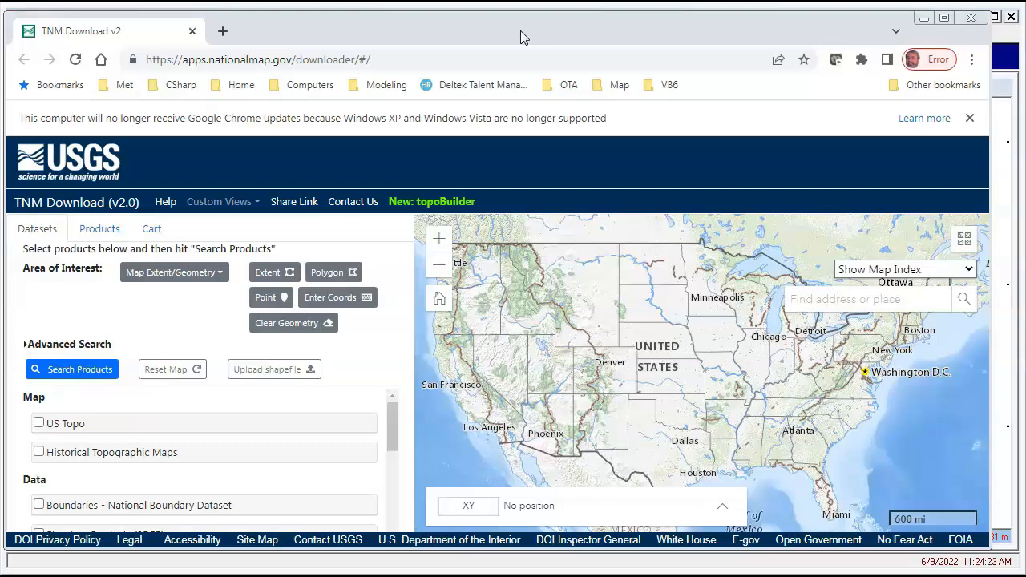
left_click(334, 301)
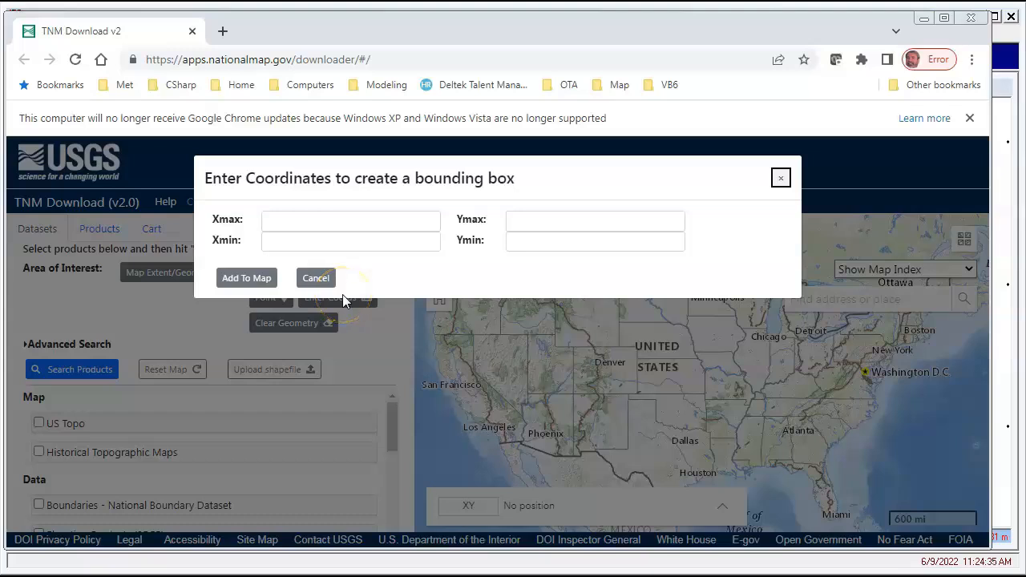
left_click(970, 17)
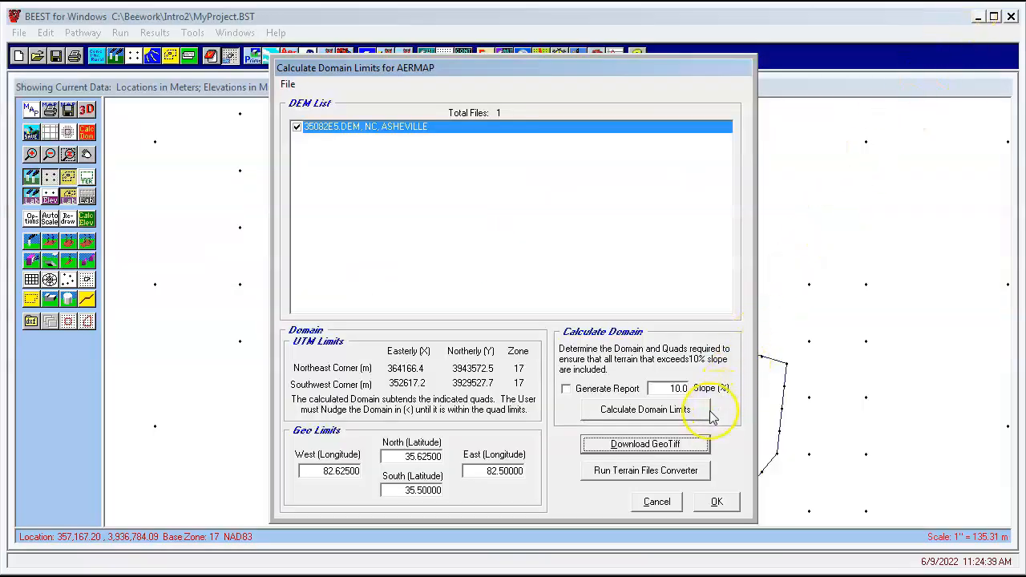
left_click(656, 501)
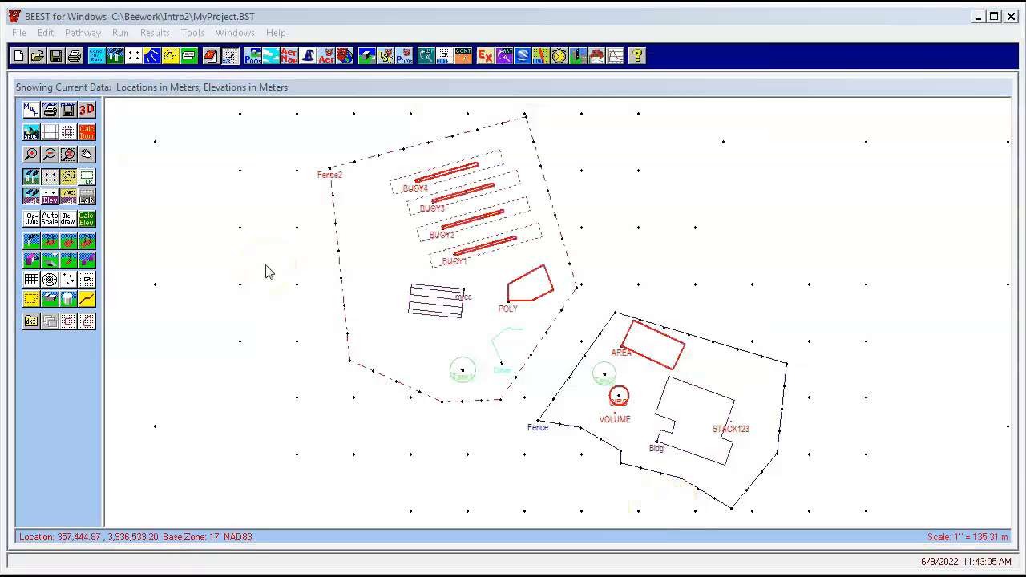
Run AERMAP using the n355w0825.tif terrain file to calculate elevations for sources, buildings, tanks and receptors
left_click(291, 60)
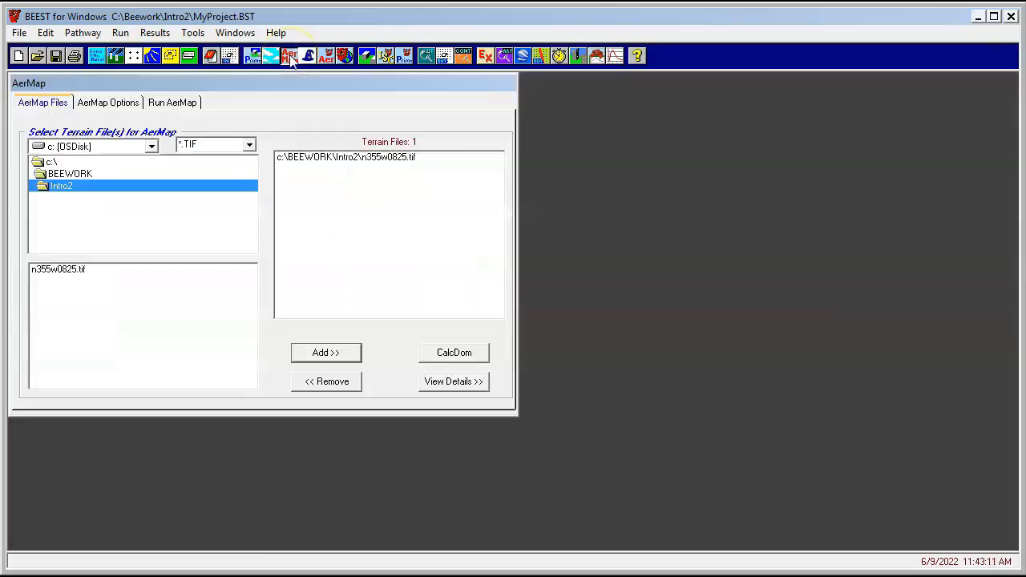
left_click(354, 158)
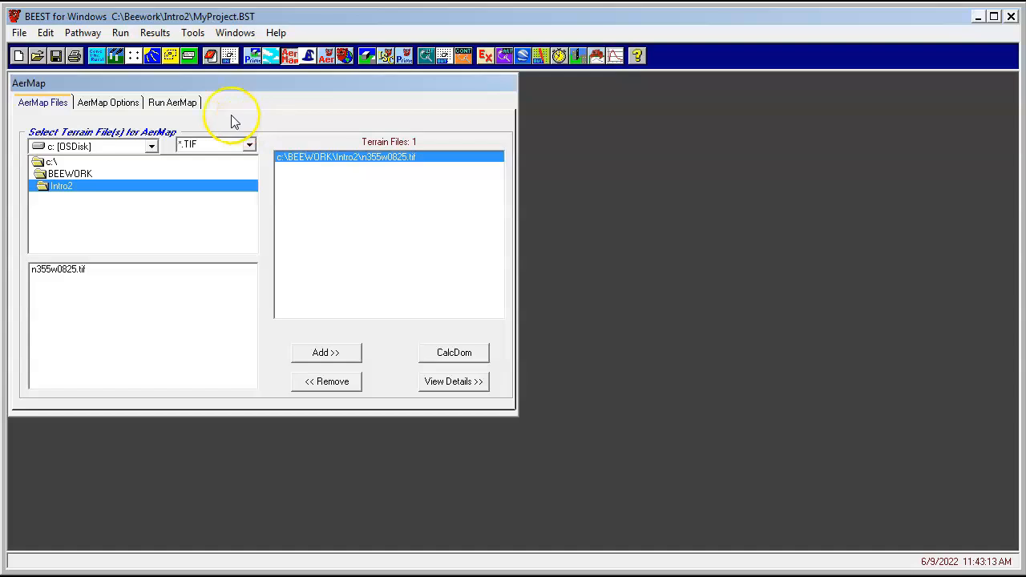
left_click(189, 107)
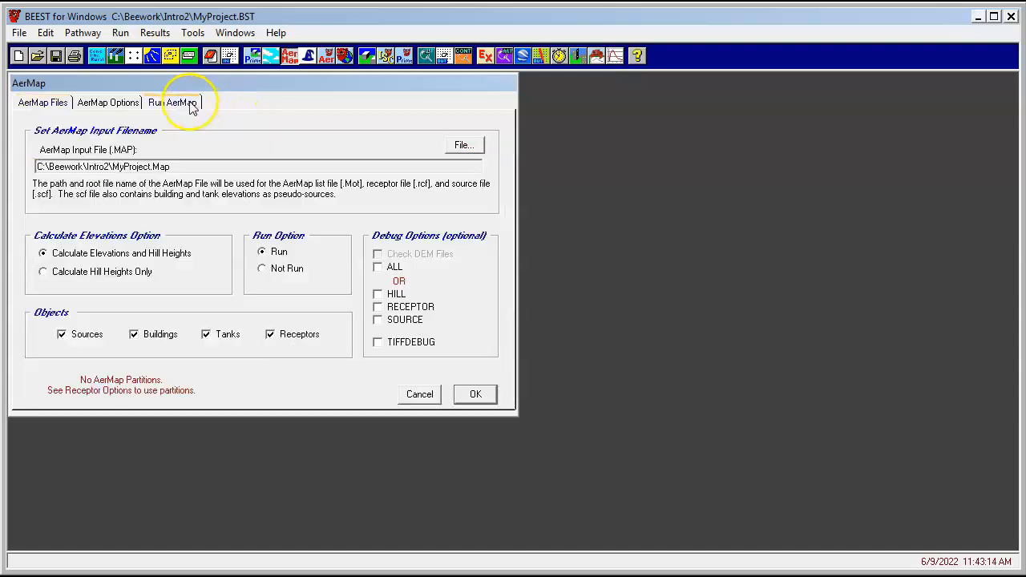
left_click(471, 394)
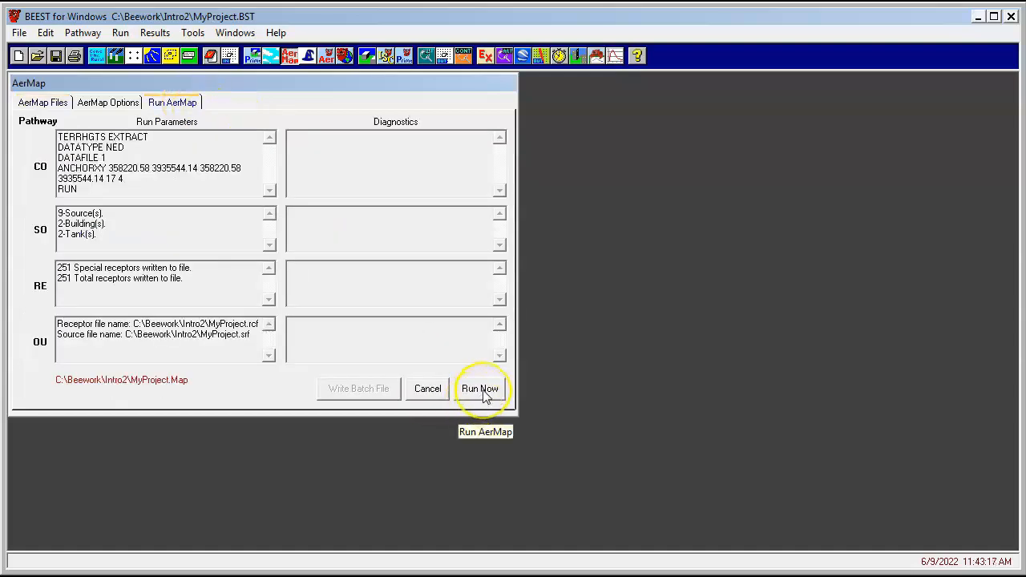
left_click(481, 390)
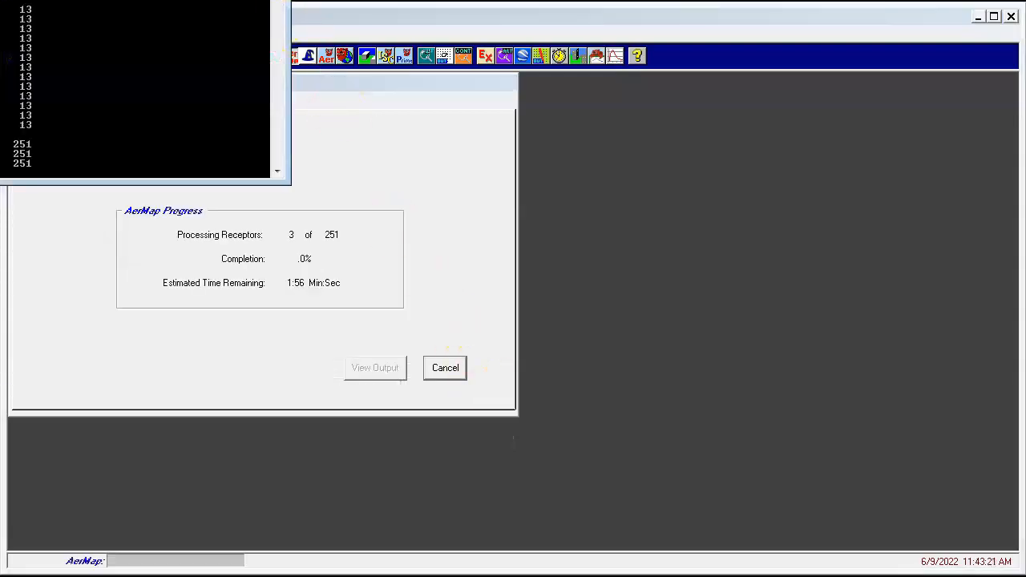
Close the completed AERMAP run and toggle the receptor elevation labels on the plant display
left_click_drag(210, 0, 841, 86)
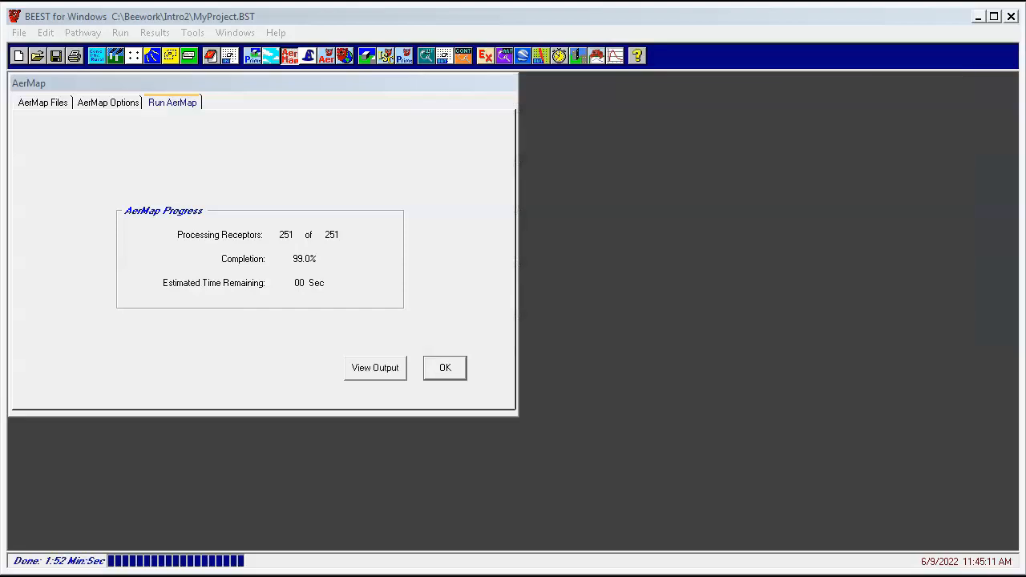
left_click(458, 373)
left_click(230, 56)
left_click(50, 199)
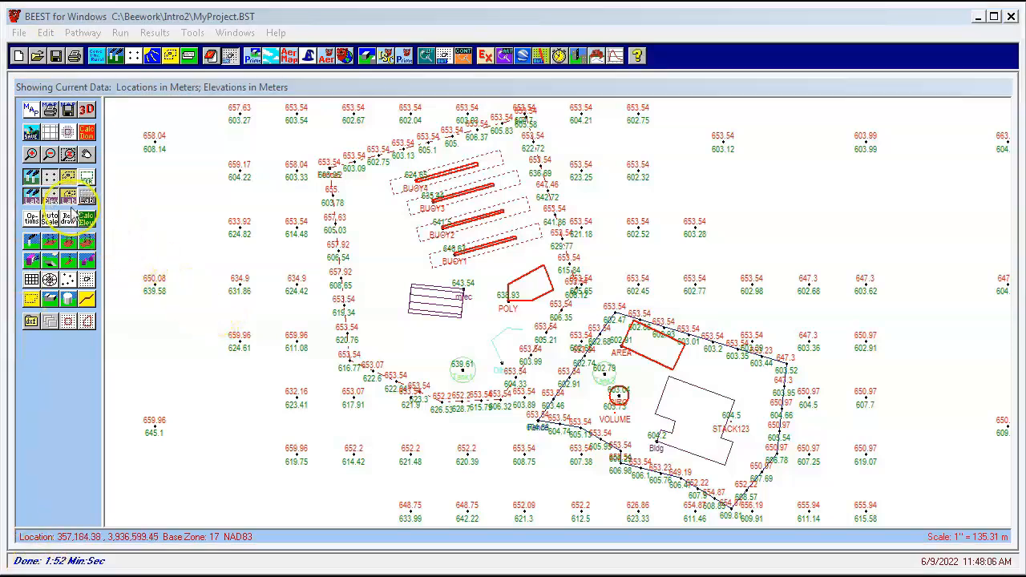
left_click(49, 197)
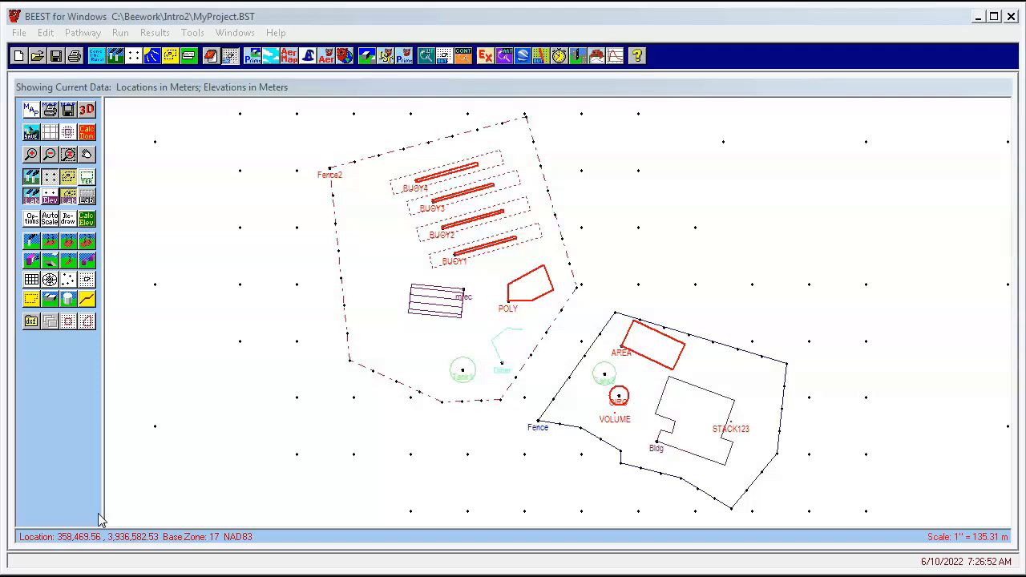
Enable AERMOD receptor partitioning with 4 partitions in the receptor options
left_click(135, 56)
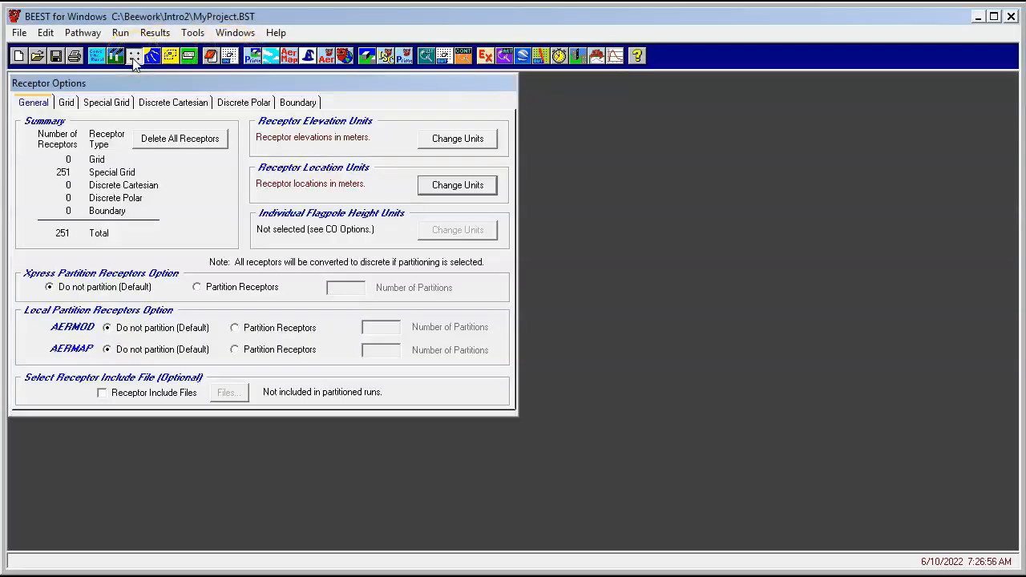
left_click(261, 328)
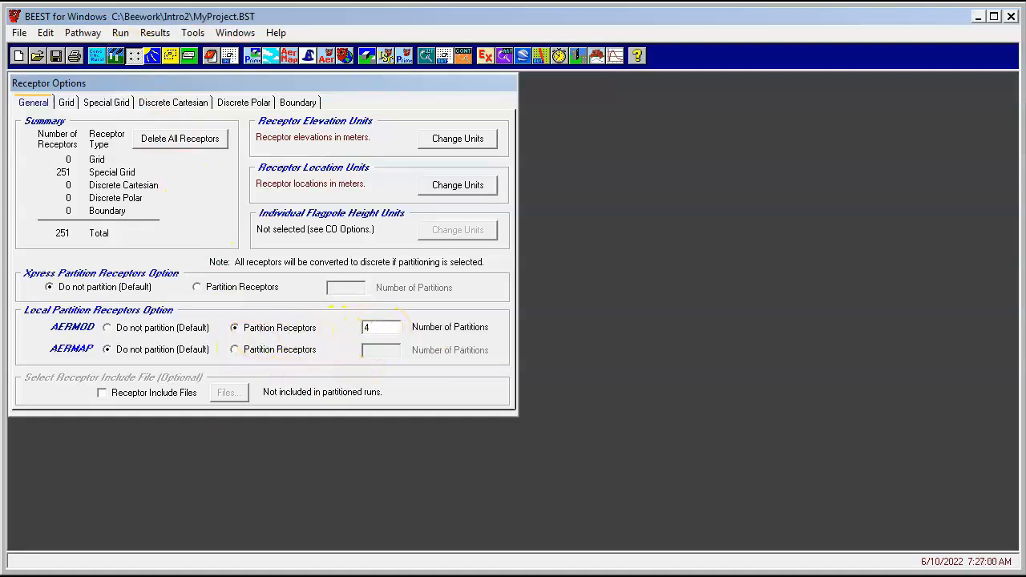
left_click(368, 329)
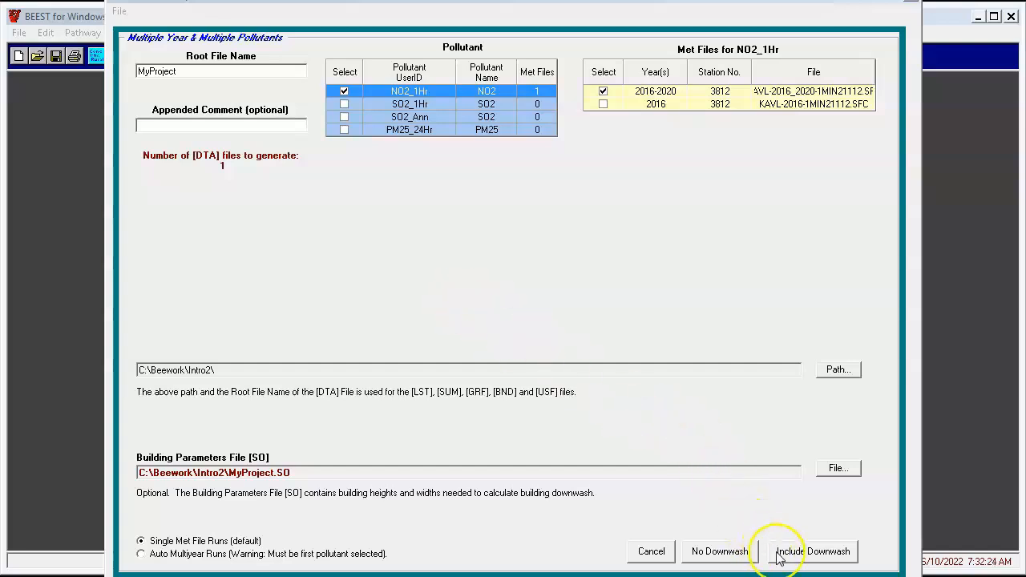
Build the NO2_1Hr DTA file including downwash and run AERMOD, arranging the partition console windows
left_click(812, 553)
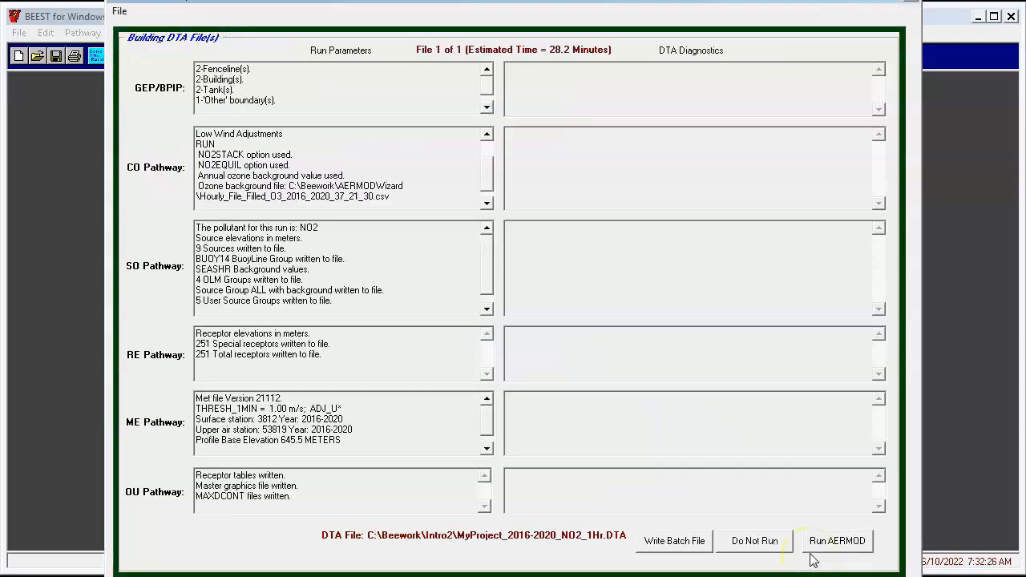
left_click(827, 545)
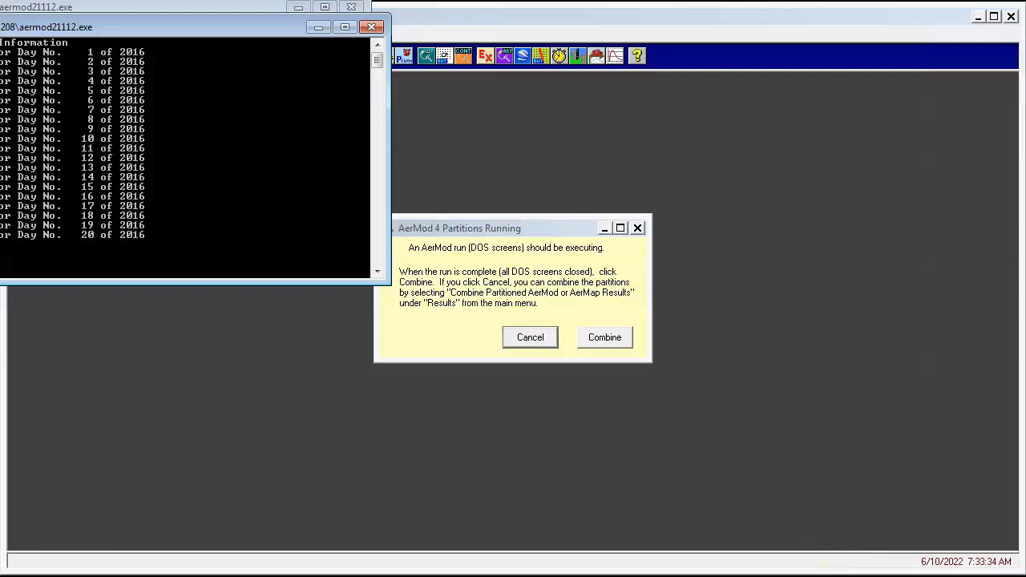
left_click_drag(240, 27, 430, 233)
left_click_drag(0, 8, 483, 267)
left_click_drag(202, 2, 1025, 255)
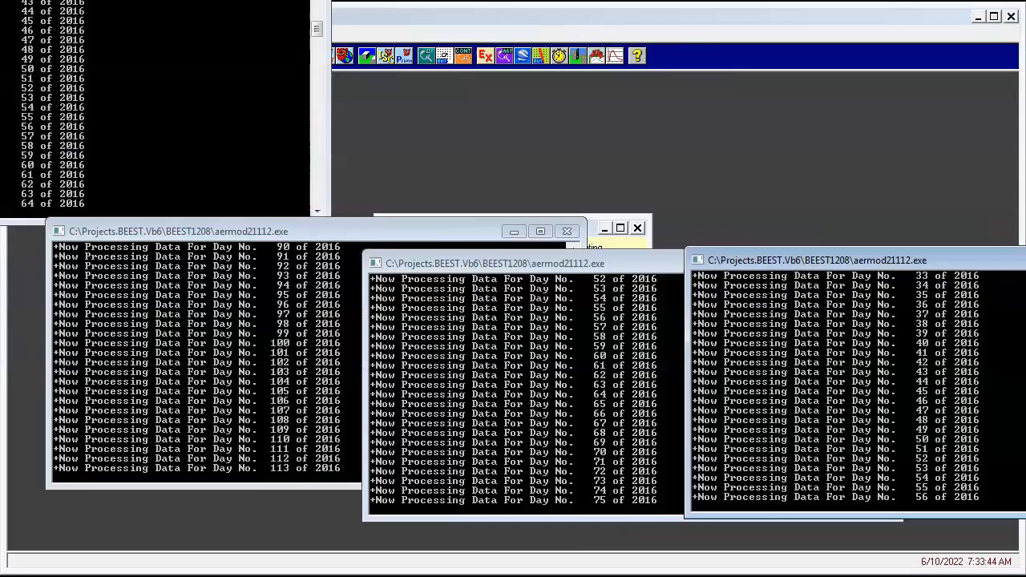
left_click_drag(203, 0, 686, 106)
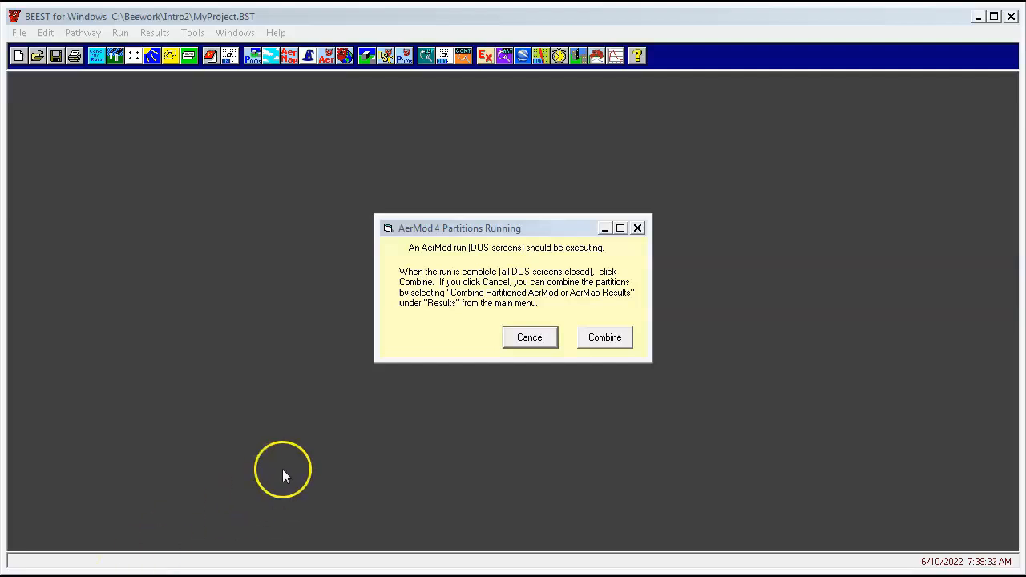
Combine the partitioned AERMOD results without deleting the partitioned files
left_click(605, 337)
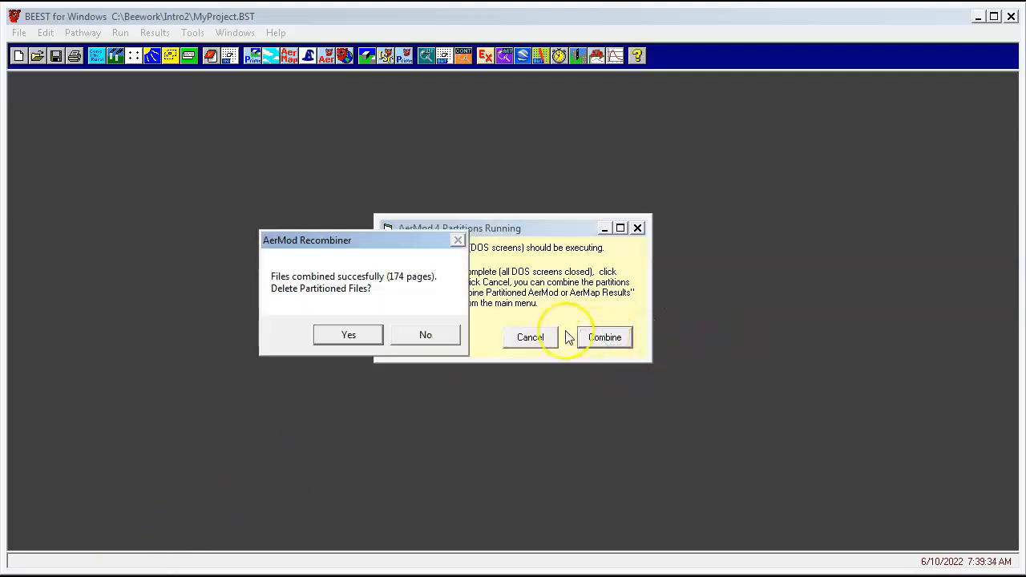
left_click(438, 340)
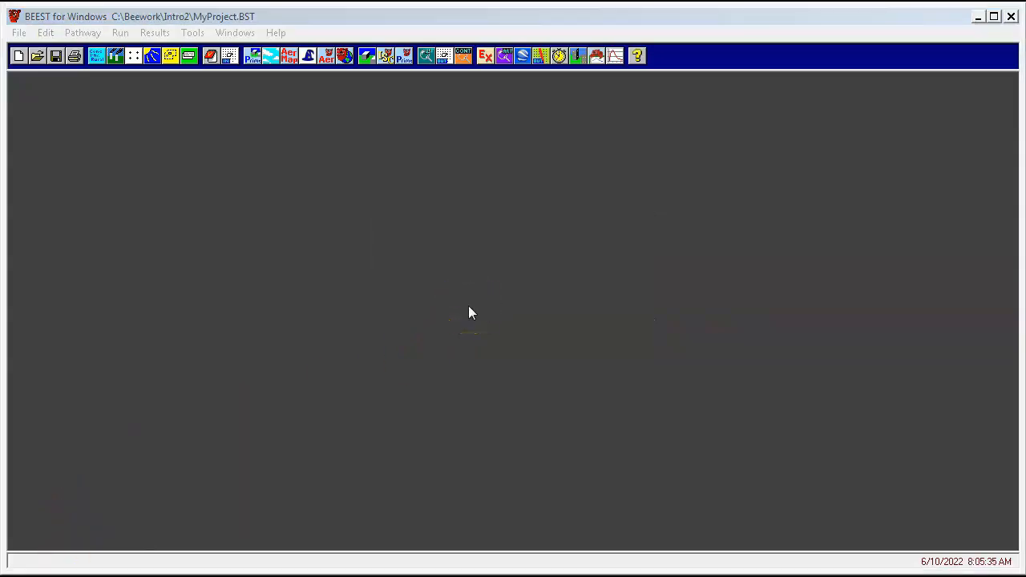
Open the NO2 1-hour GRF results plot and show the PROJECT source group
left_click(444, 55)
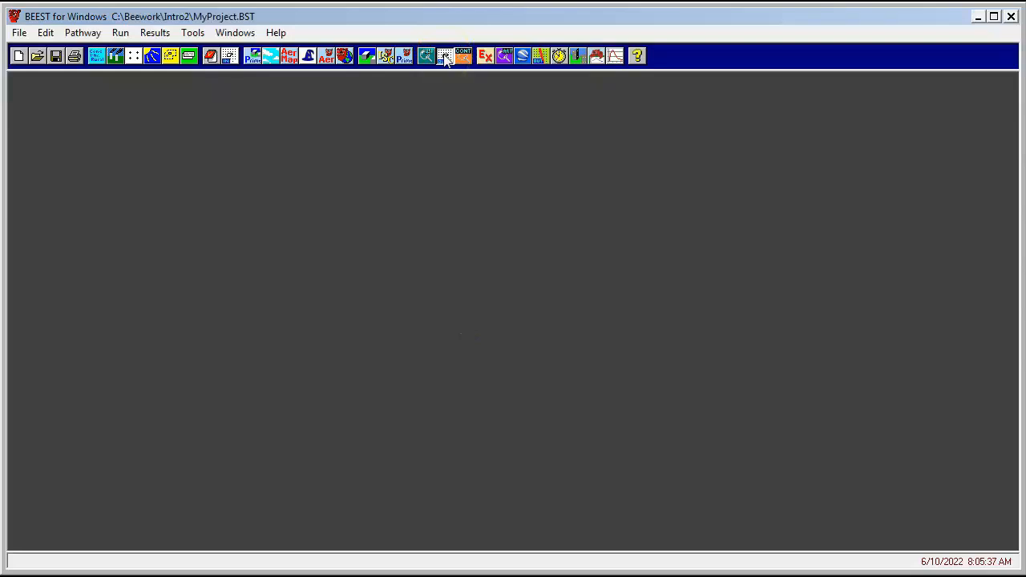
left_click(794, 473)
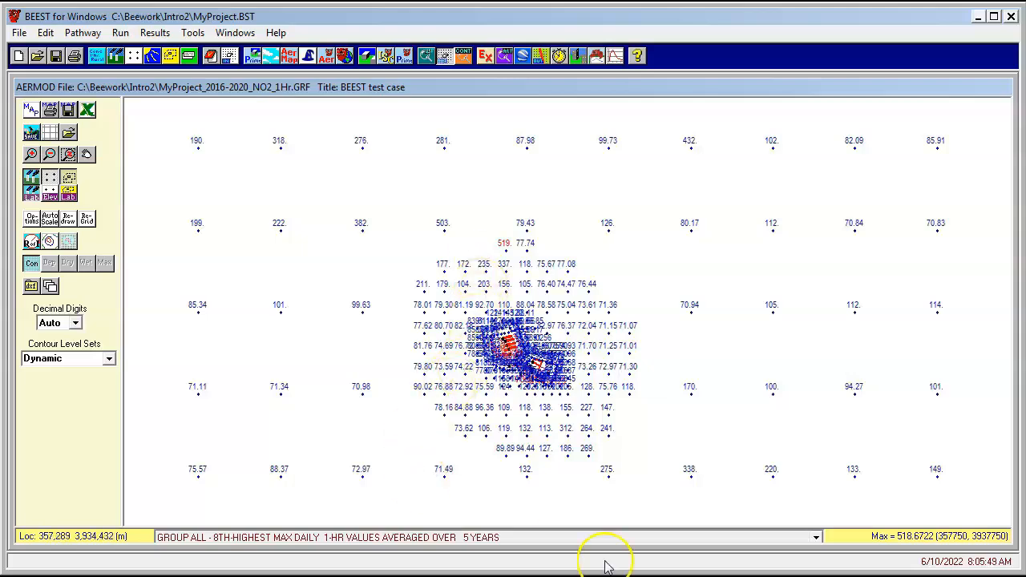
left_click(816, 537)
left_click(744, 561)
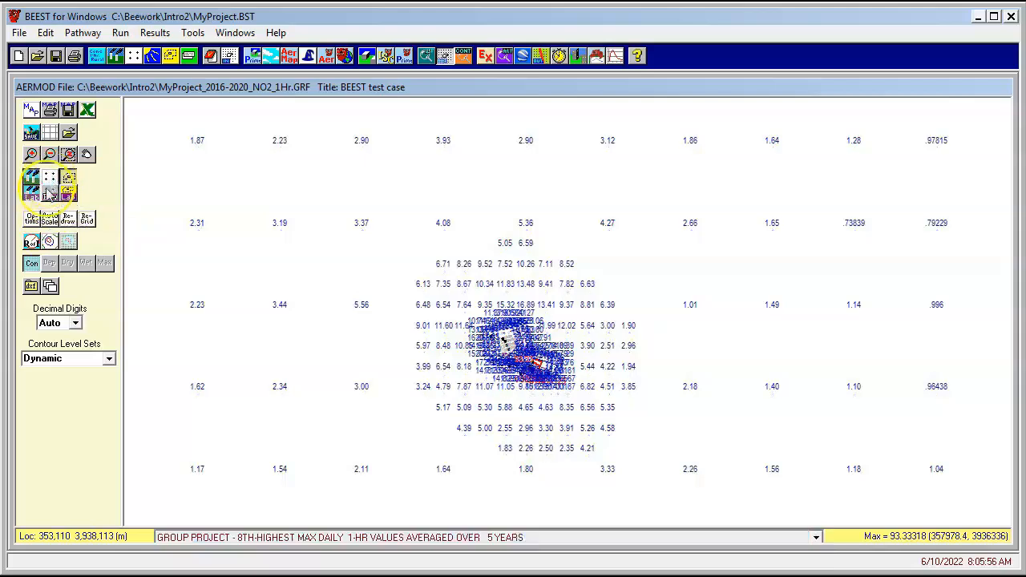
Overlay the plant layout on the results plot and draw the concentration contours
left_click(49, 221)
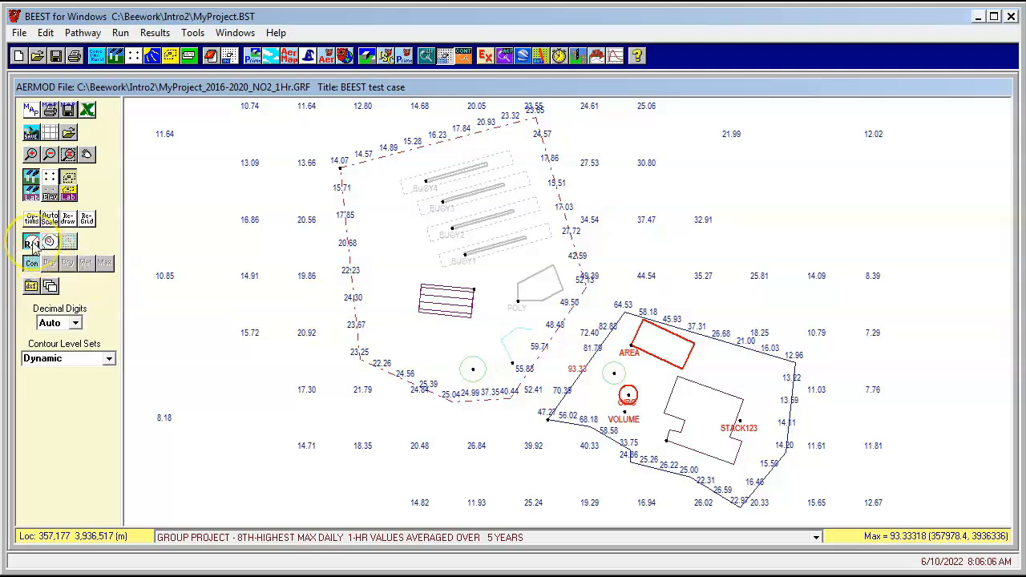
left_click(49, 242)
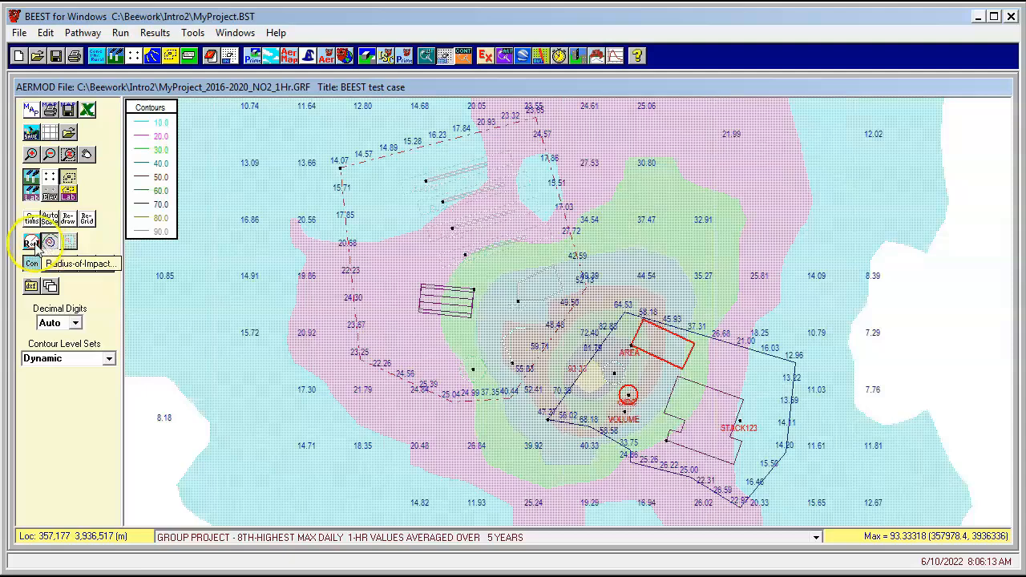
Draw the radius of impact from the mid-point of sources with a significant impact level of 7.5
left_click(31, 243)
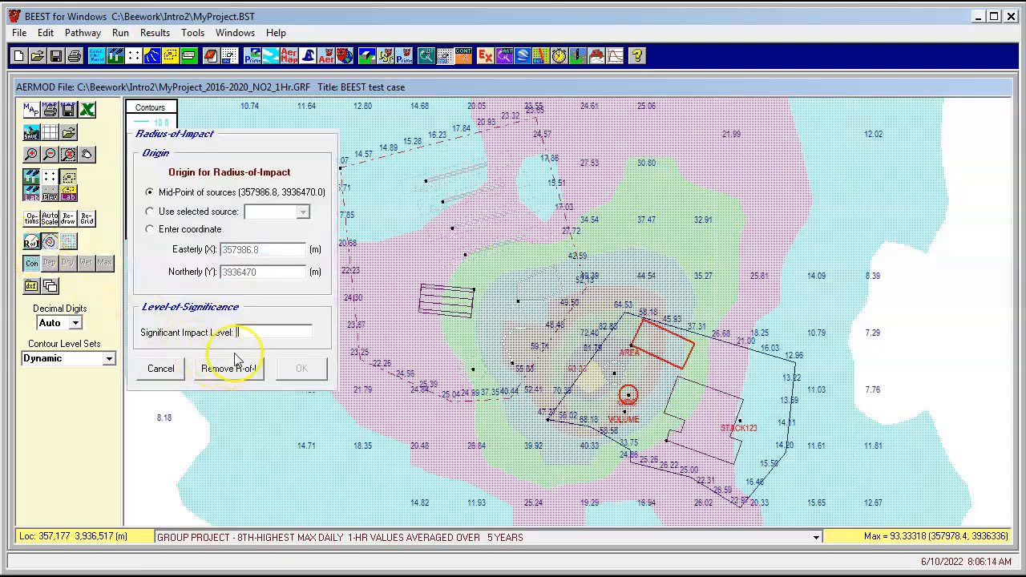
type("7.5")
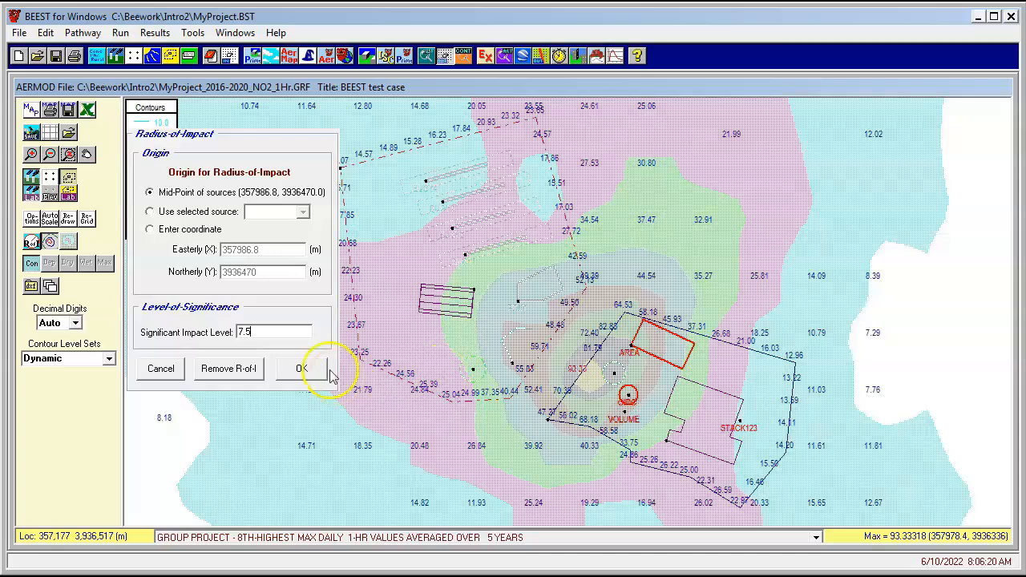
left_click(302, 369)
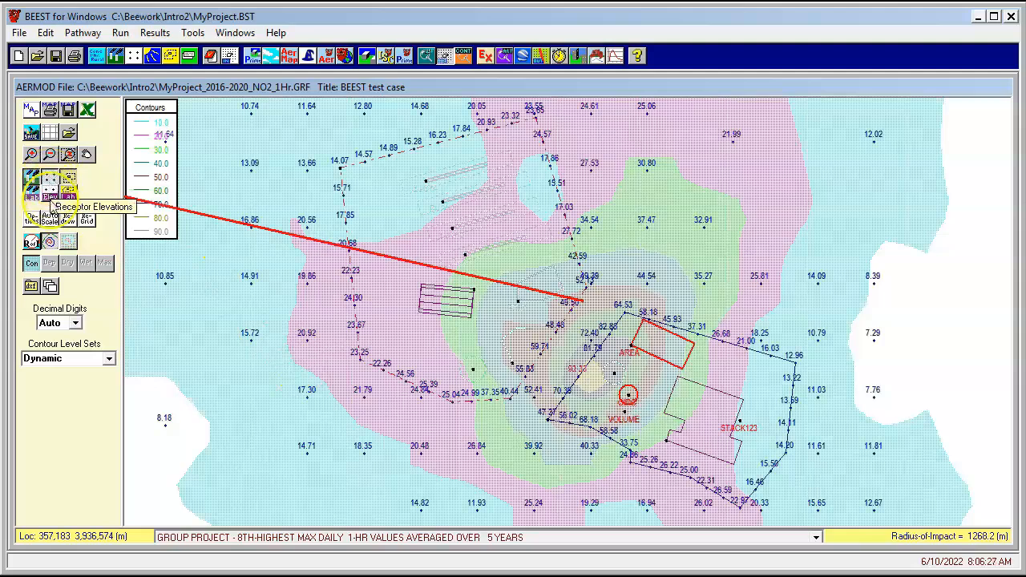
left_click(49, 219)
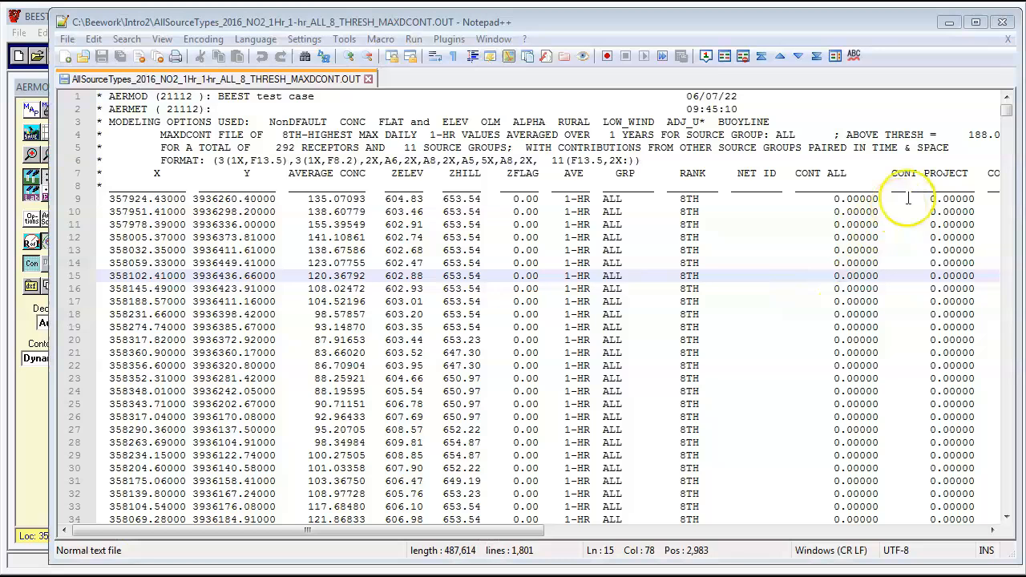
Review the MAXDCONT output in a text editor and the MaxDCont Viewer, zooming in and showing the PROJECT group
left_click_drag(1012, 110, 1010, 119)
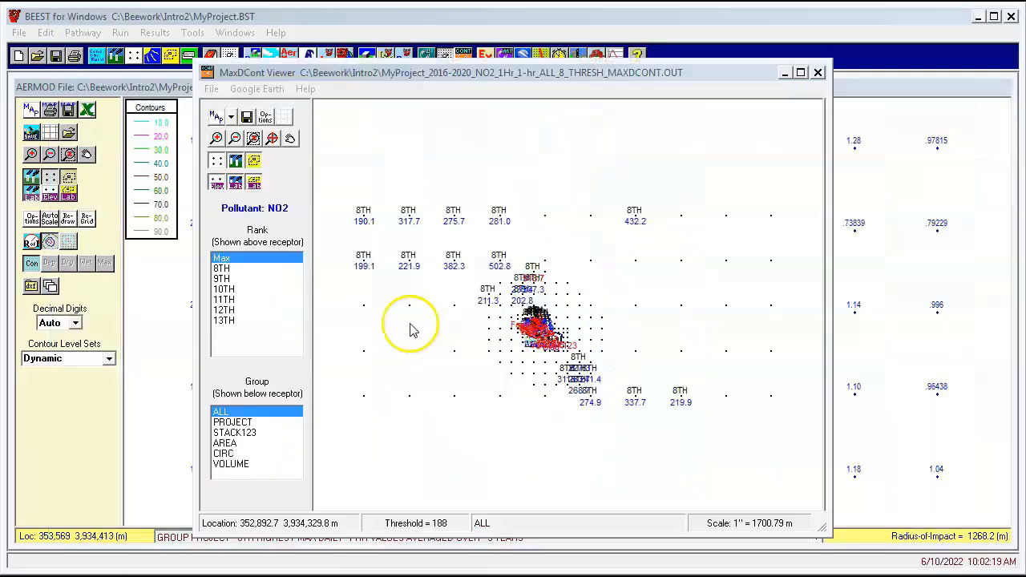
left_click(254, 138)
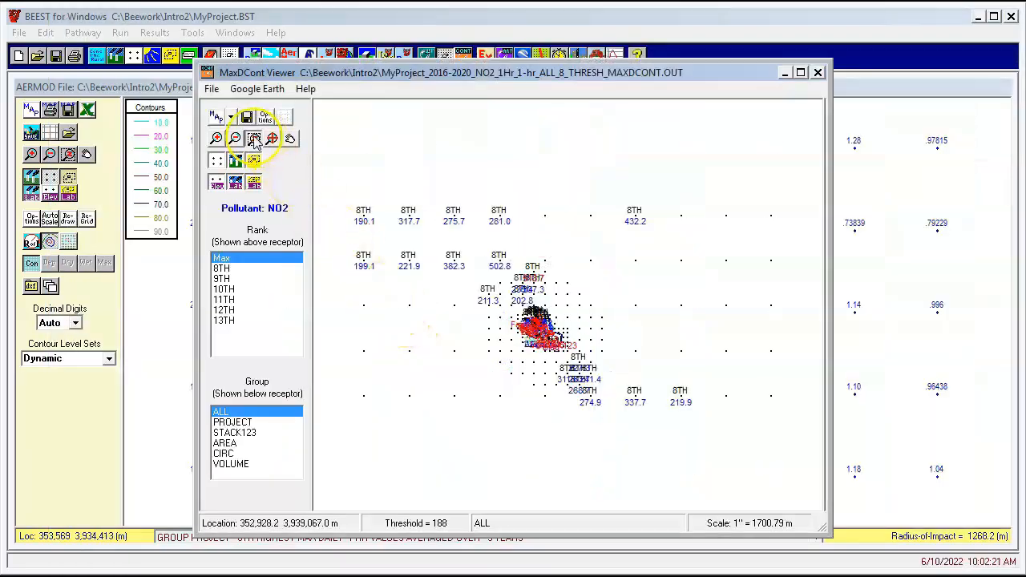
left_click_drag(434, 242, 658, 422)
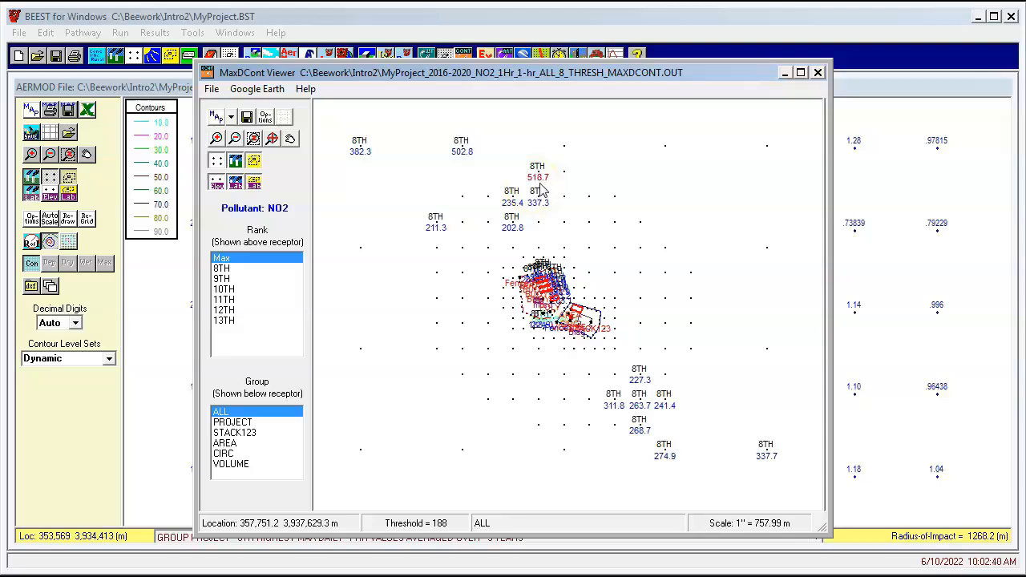
left_click(240, 422)
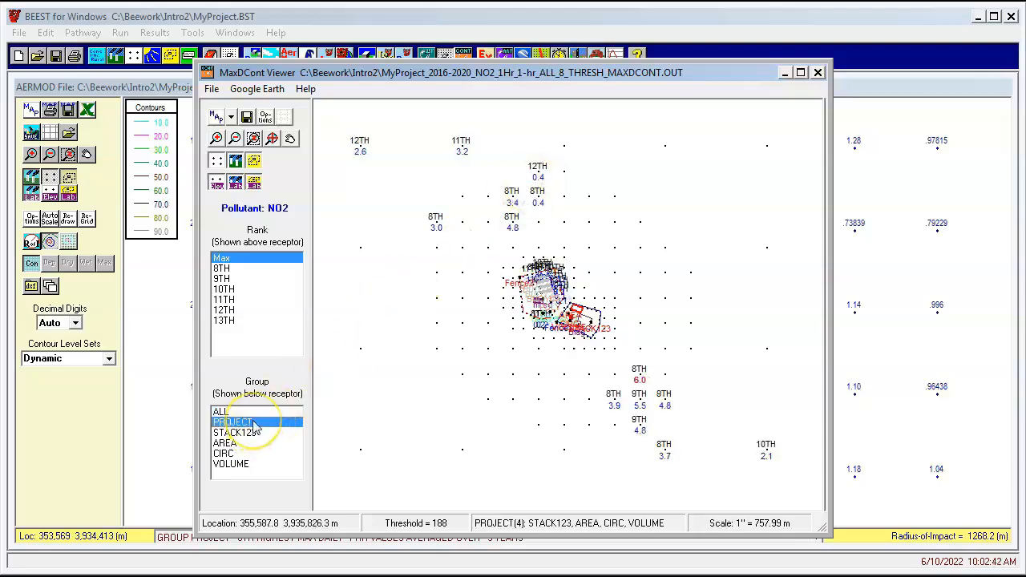